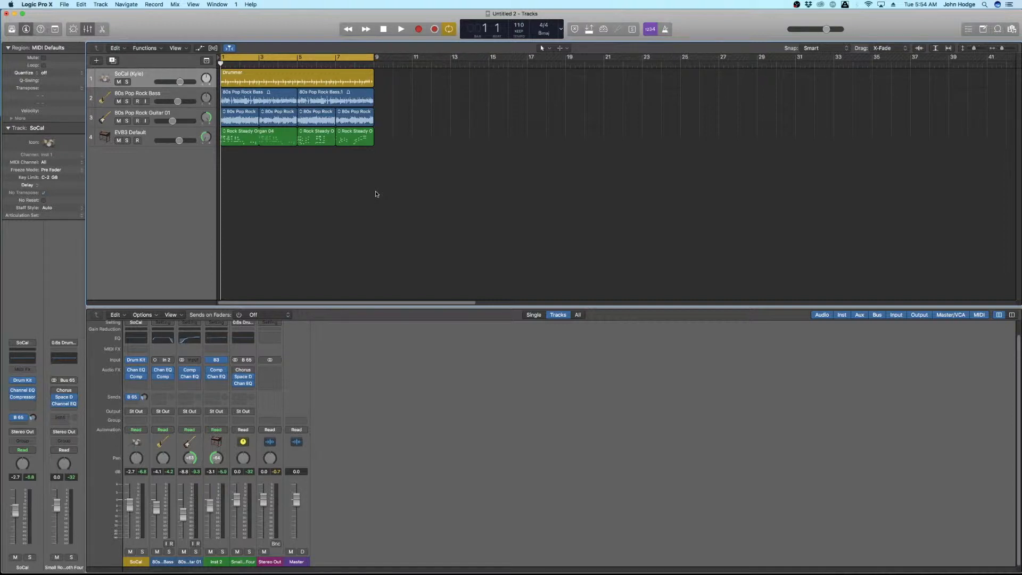
- Look through the organ loops in the Loop Browser, clear the organ search, and close the browser
left_click(998, 31)
scroll(949, 405, "up", 15)
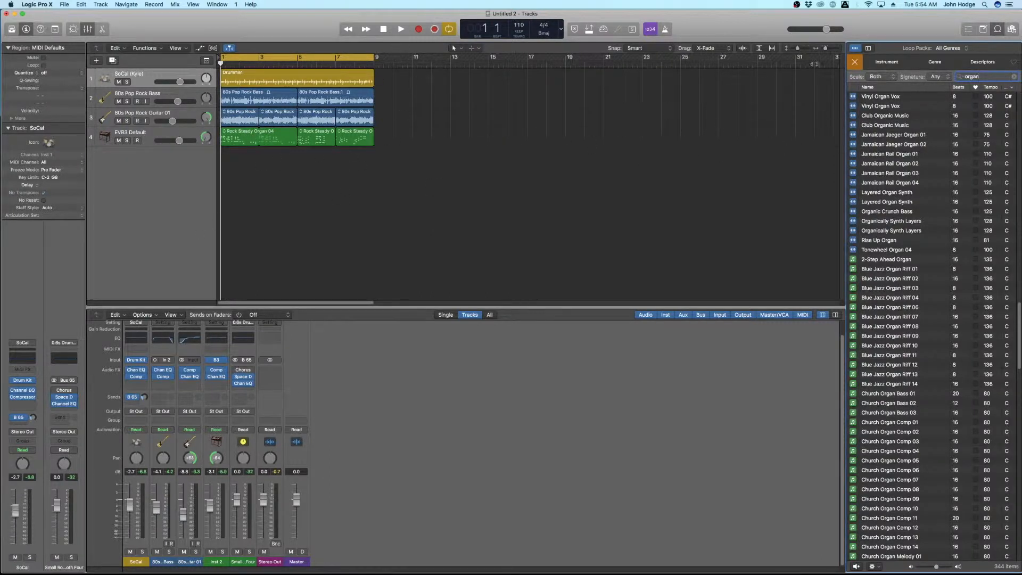
left_click(1015, 79)
left_click(997, 29)
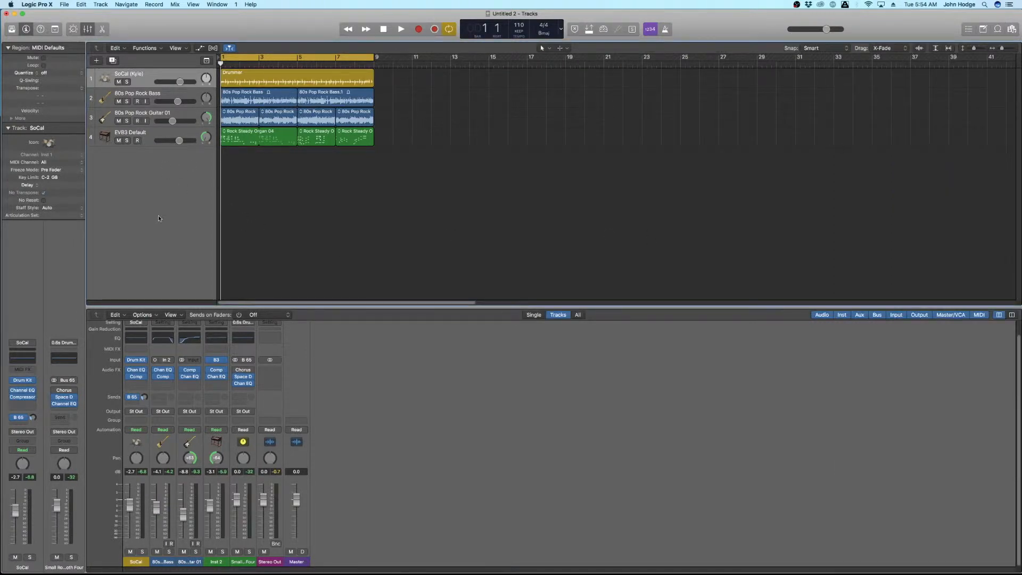
- Play the full arrangement from the start to hear the current mix, and stop playback
key("space")
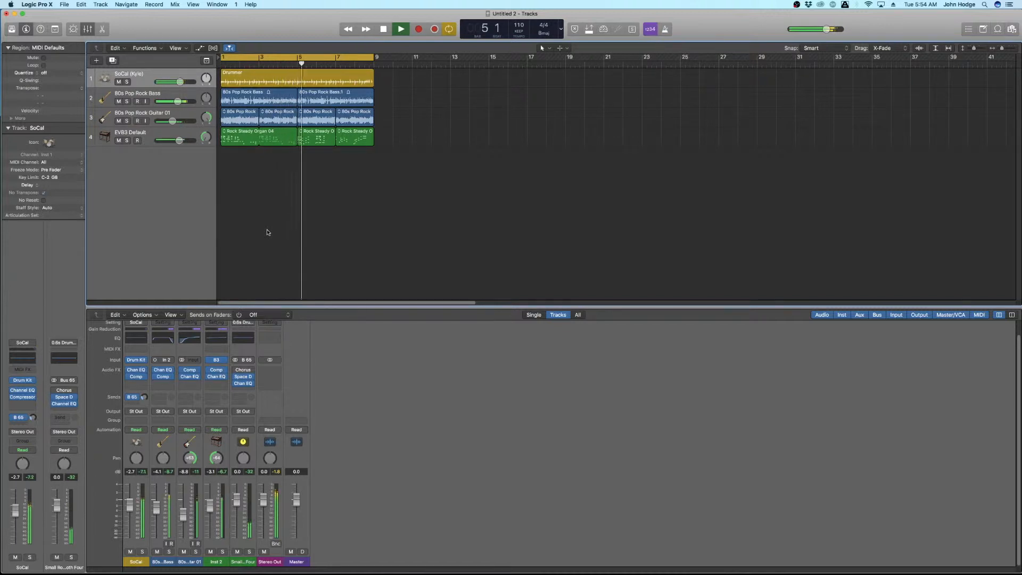
key("space")
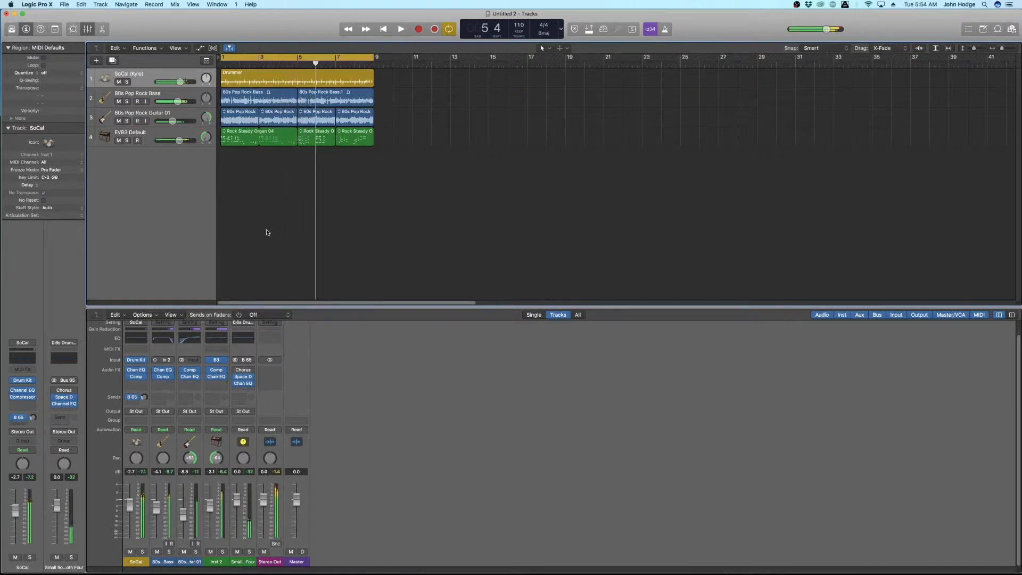
- Open the Drummer region in its editor and play the SoCal drum and 80s Pop Rock Bass tracks soloed from the start
left_click(150, 84)
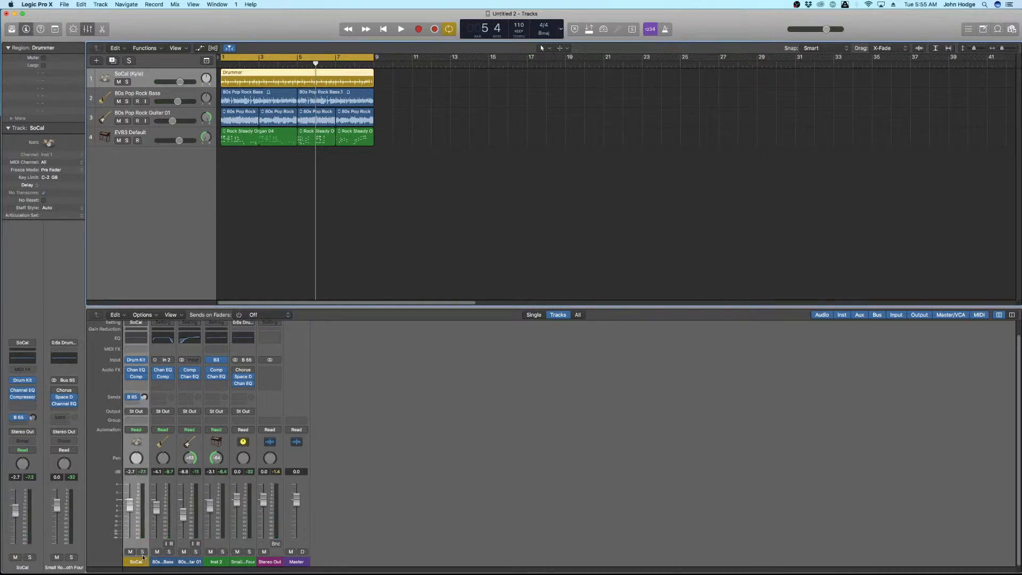
double_click(277, 78)
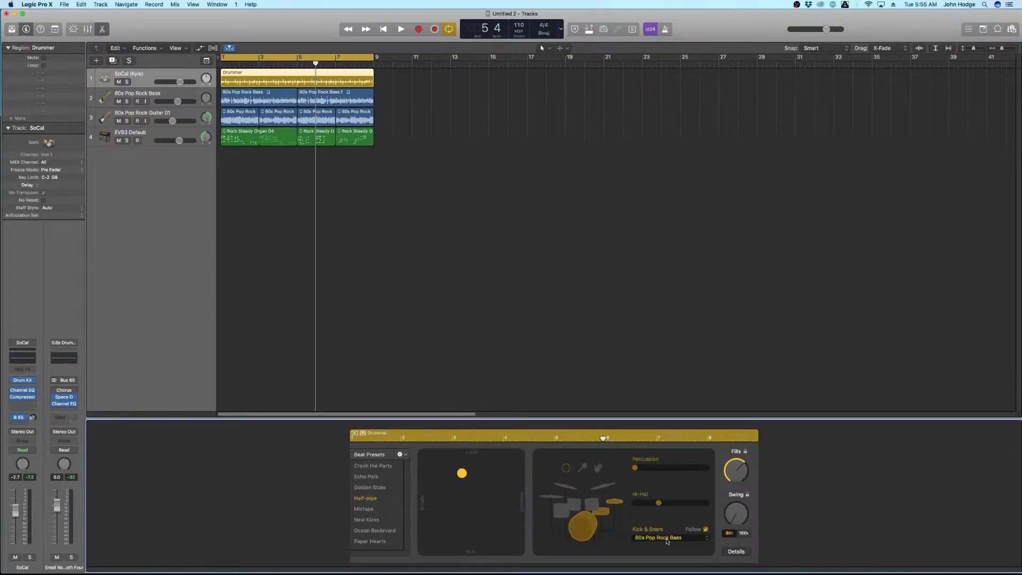
left_click(127, 81)
left_click(127, 102)
key("Return")
key("space")
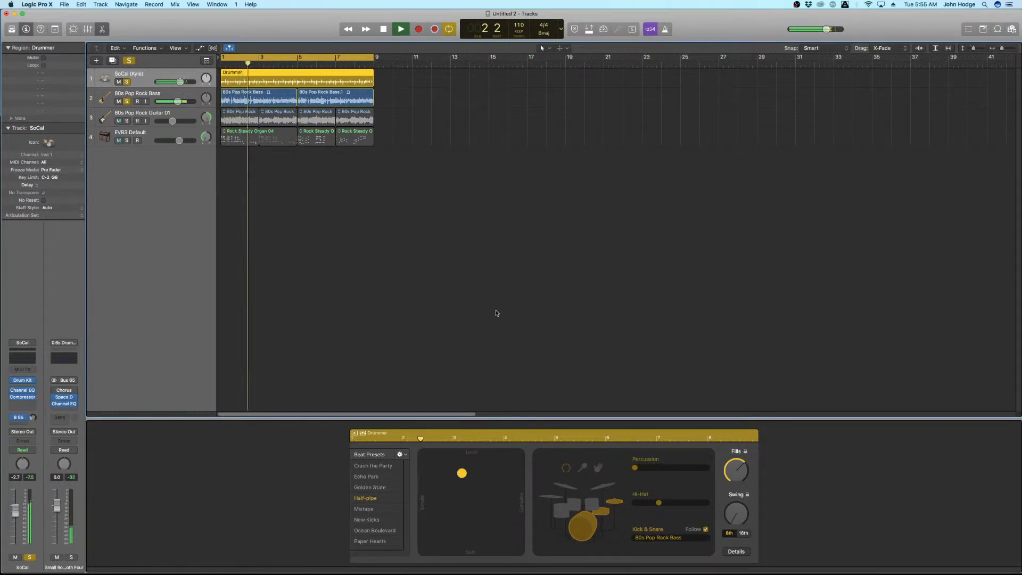
key("space")
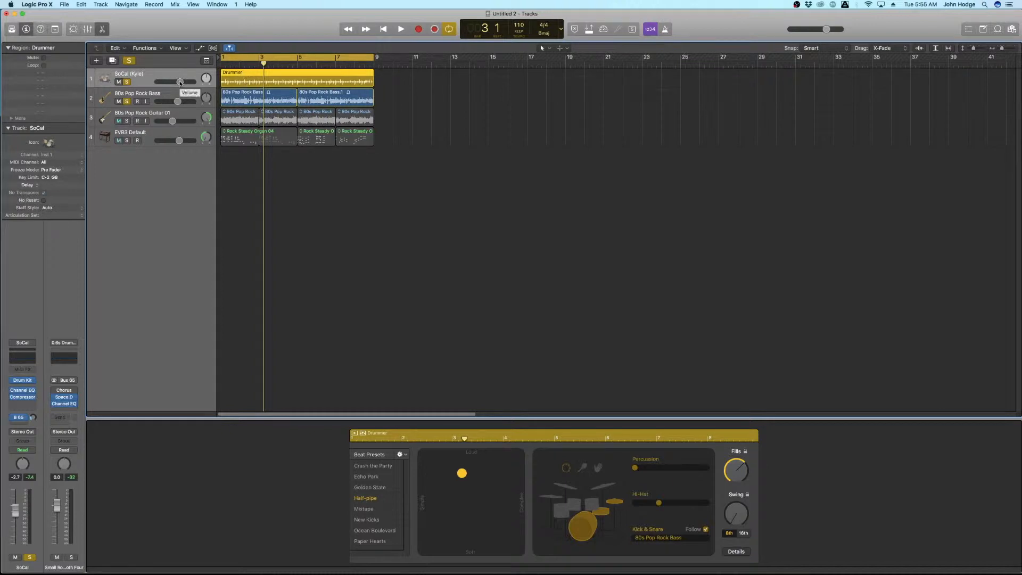
- Clear all solos and set the SoCal drum track's volume to -2.9 dB during playback, resetting its peak level
key("ctrl+alt+super+s")
key("space")
mouse_move(181, 82)
left_mouse_down()
mouse_move(193, 82)
mouse_move(180, 83)
left_mouse_up()
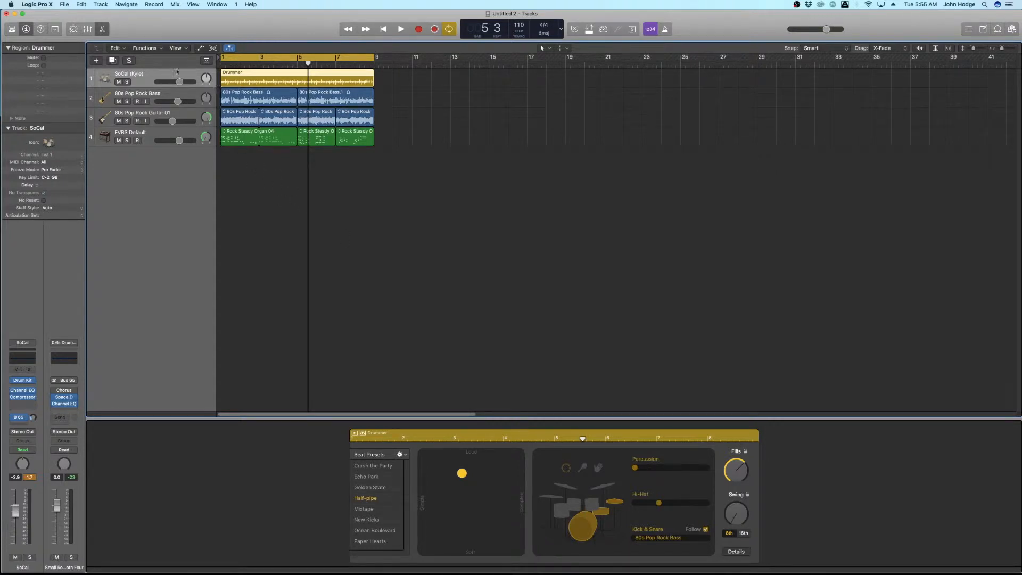
left_click(30, 477)
- Show the mixer and replace the SoCal drum track's sound with the SoCal+ Producer Kit from the library
key("x")
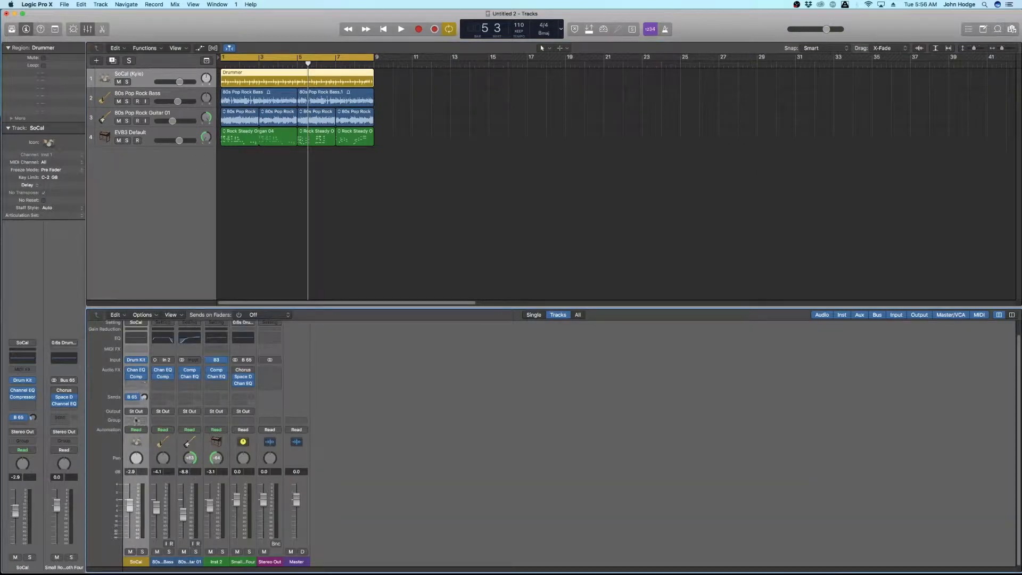
left_click(132, 74)
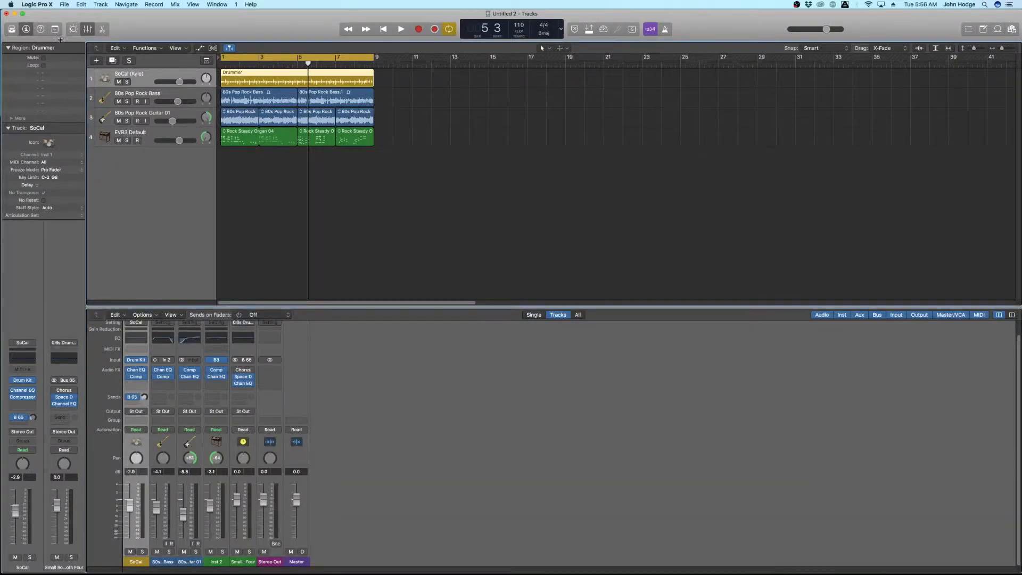
left_click(12, 29)
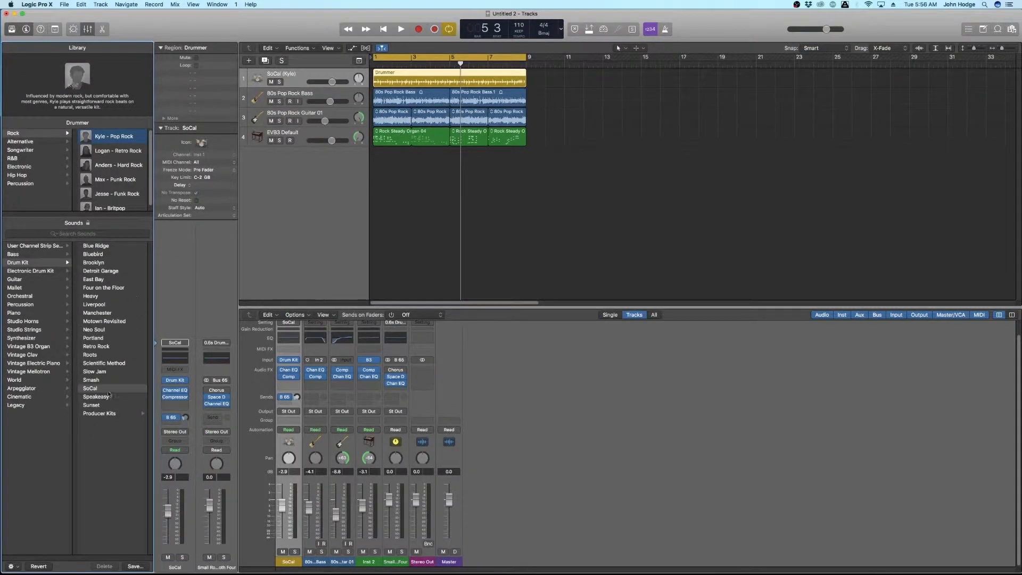
left_click(107, 414)
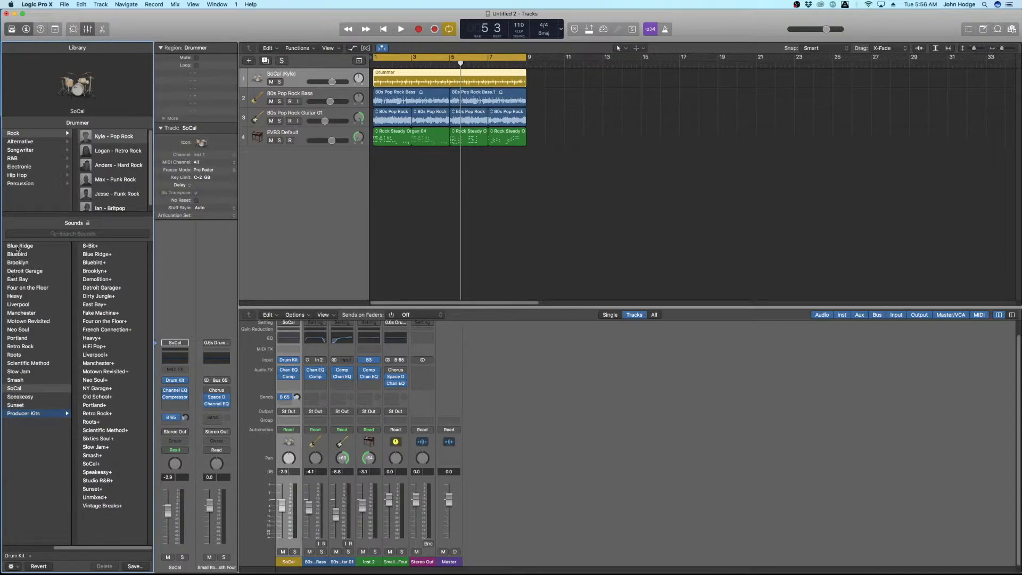
left_click(89, 464)
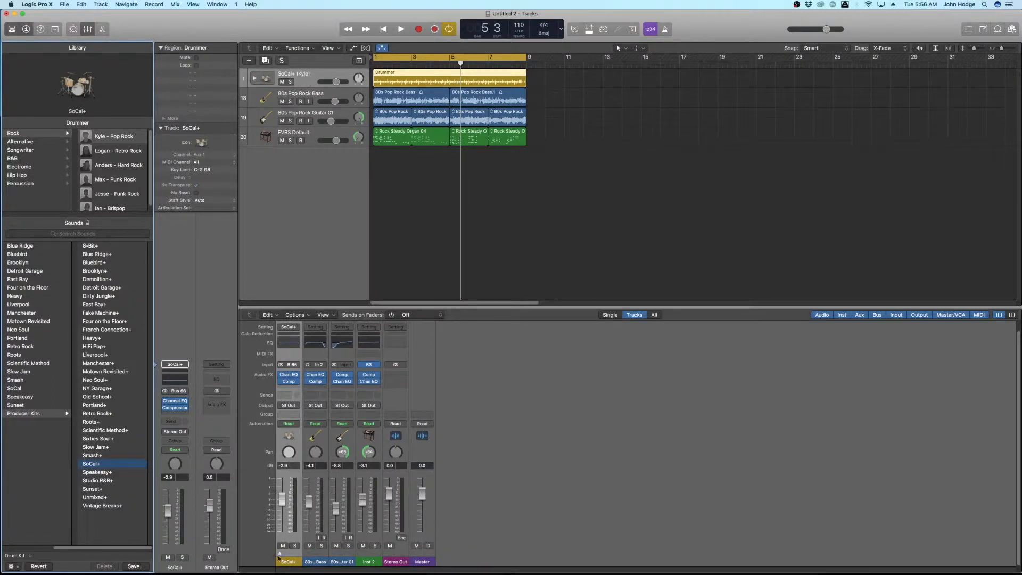
left_click(12, 28)
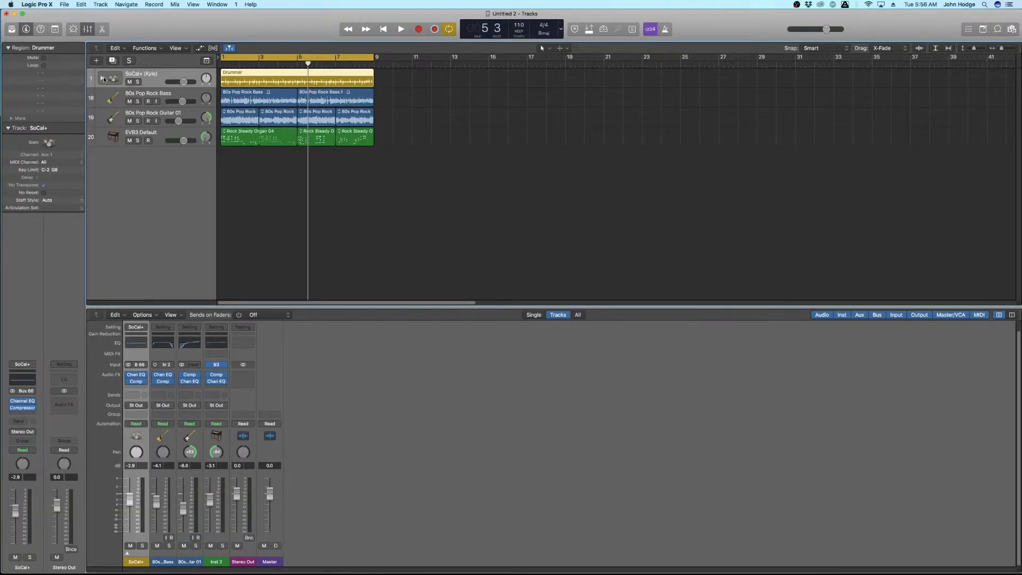
- Expand the SoCal+ track stack and review its individual drum tracks
left_click(102, 78)
scroll(133, 153, "down", 8)
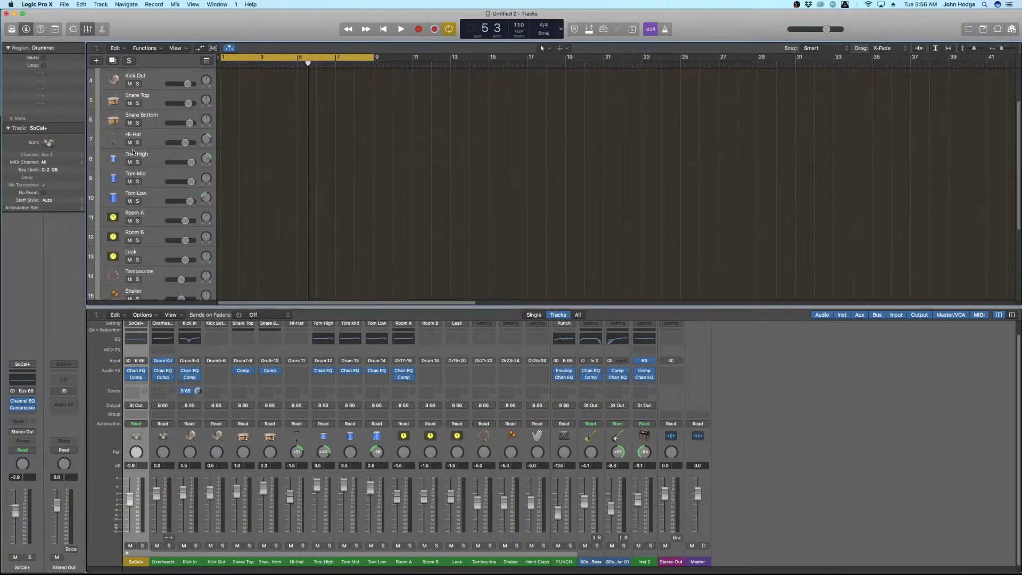
scroll(134, 174, "up", 8)
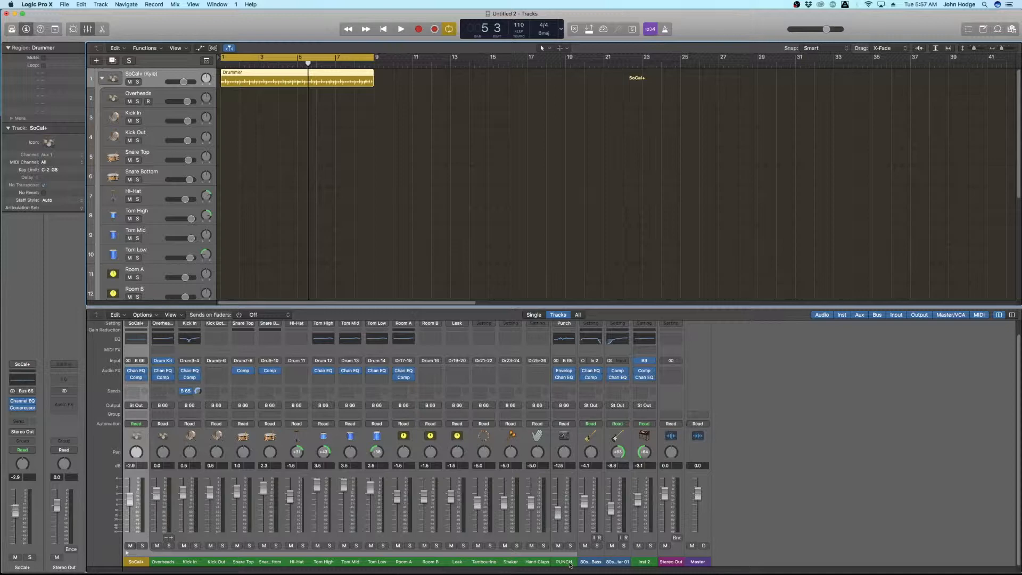
- Inspect the Enveloper plug-in on the PUNCH channel and close it
mouse_move(565, 375)
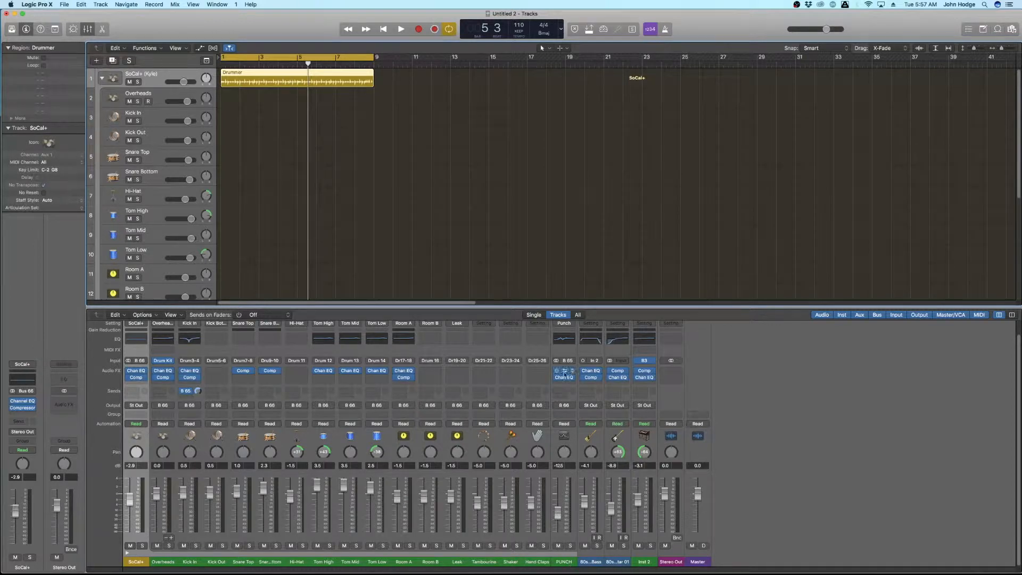
left_click(565, 375)
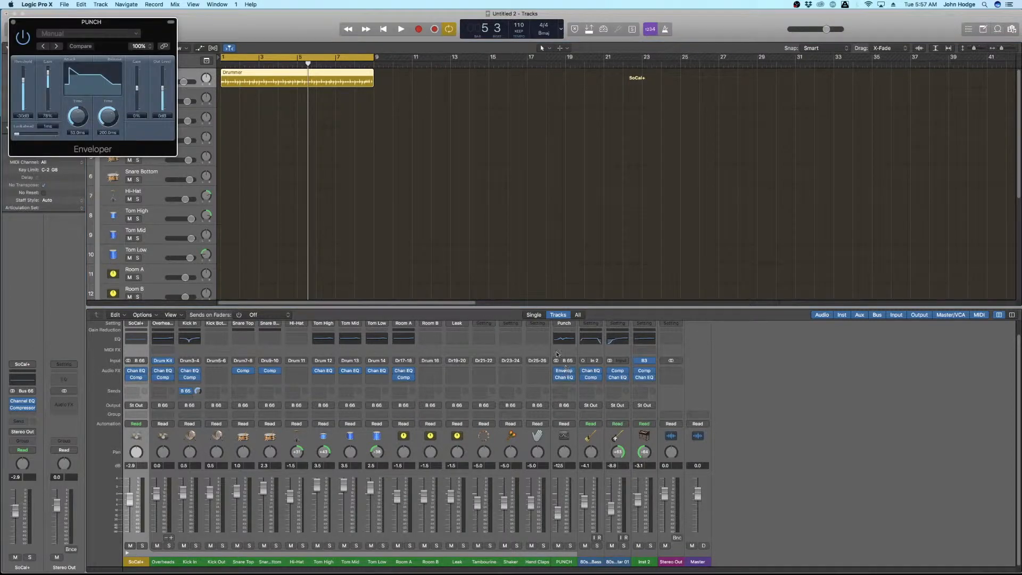
left_click(14, 25)
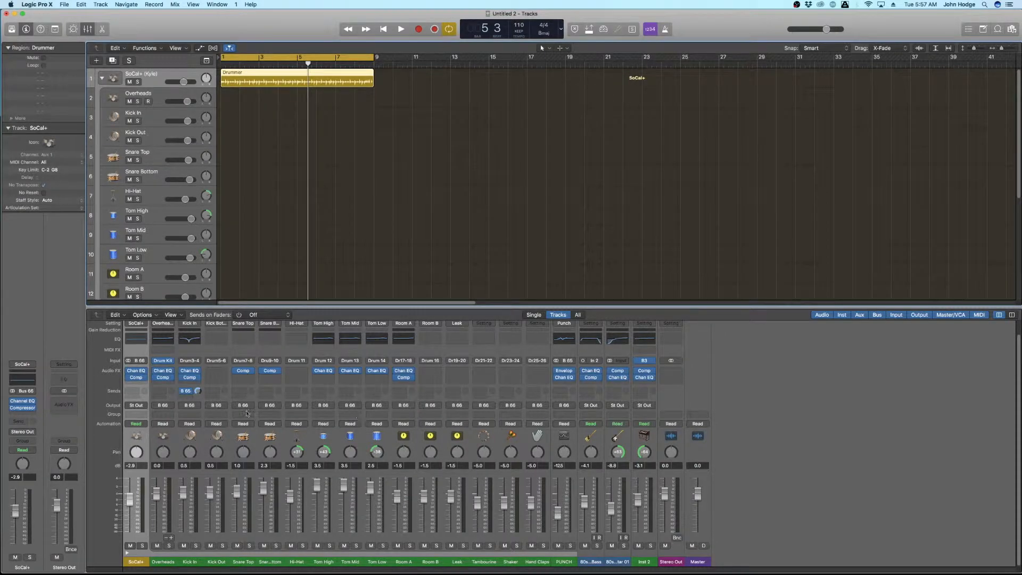
- Select the Kick In, Kick Out and Snare Top channels together and solo them
left_click(197, 563)
left_click(215, 563, "shift")
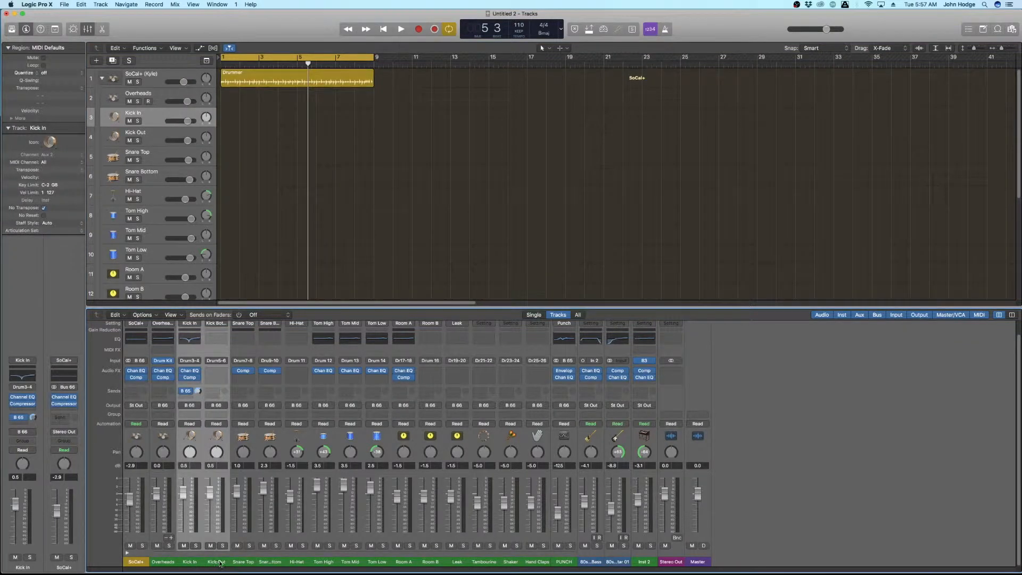
left_click(248, 563, "shift")
left_click(270, 564, "shift")
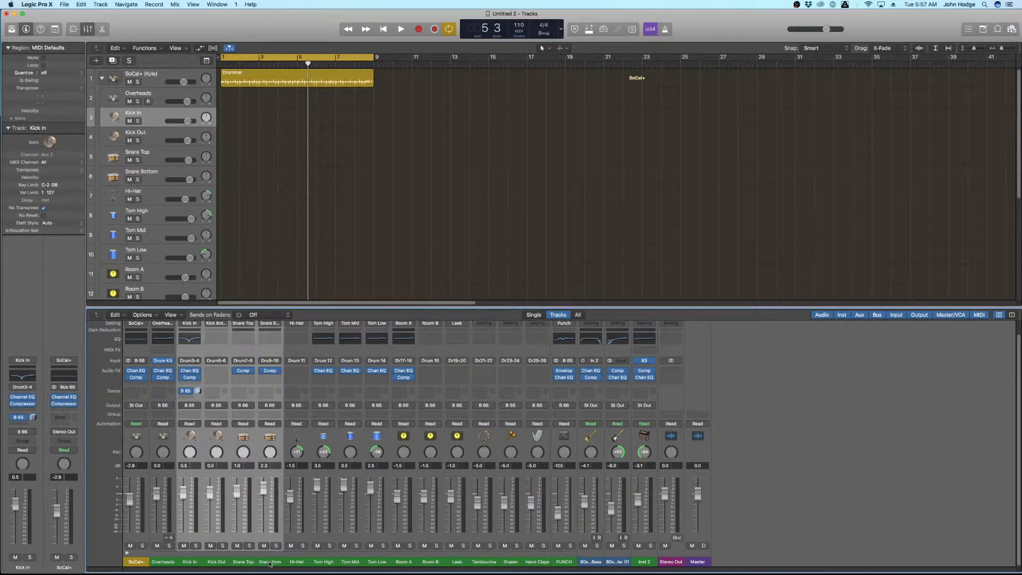
left_click(270, 564, "shift")
left_click(249, 545)
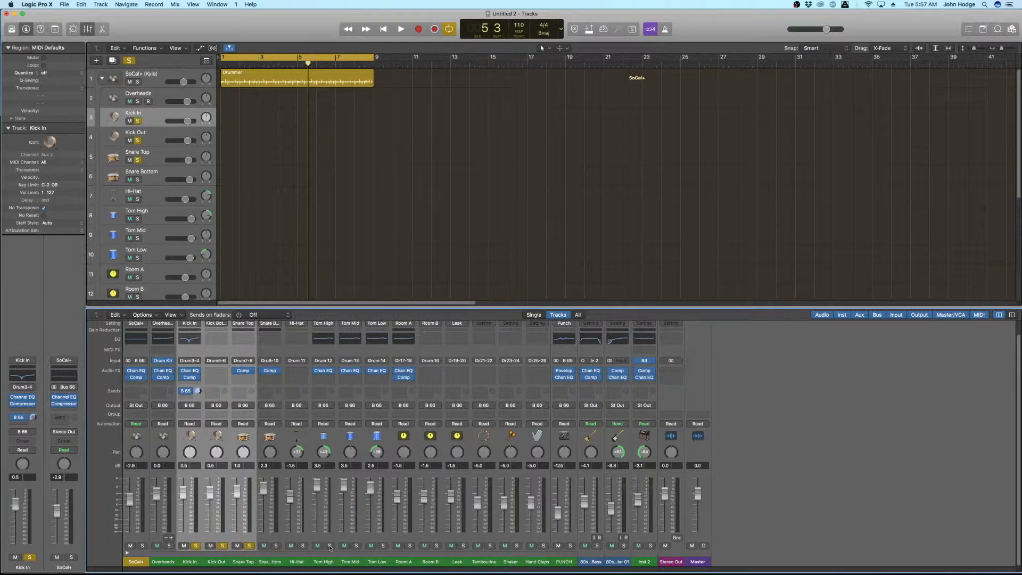
- Solo the Tom High, Tom Mid and Tom Low channels as well, and play back the soloed drums
left_click_drag(330, 546, 385, 549)
key("space")
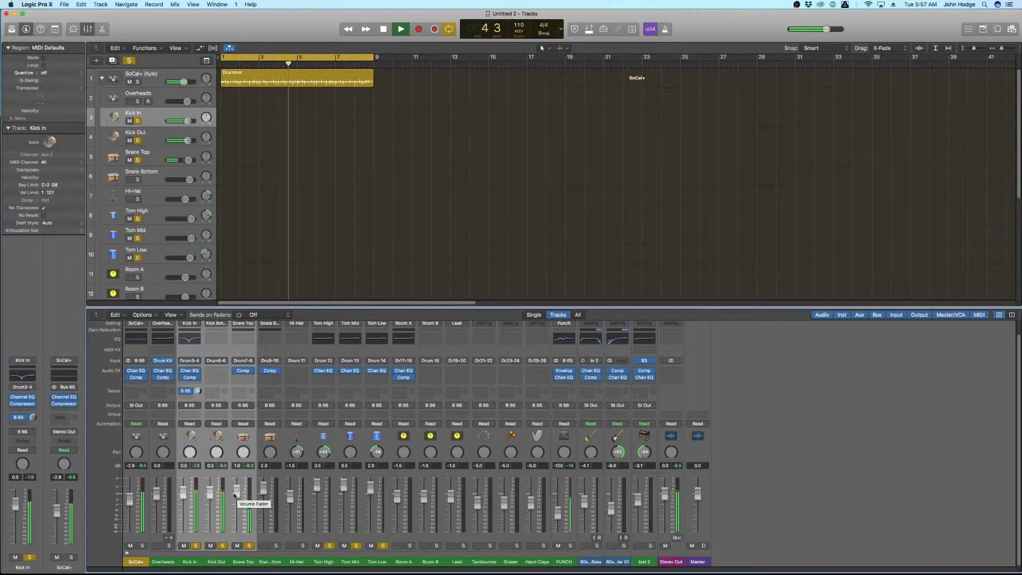
key("space")
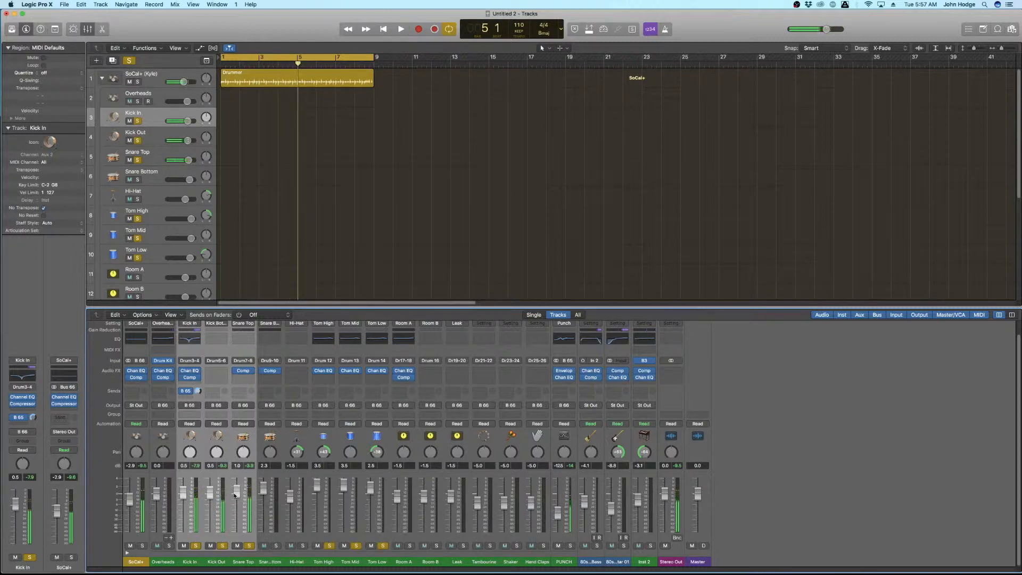
- Add a Bus 1 send to the selected kick and snare channels and name the bus's aux channel //COMP
left_click(244, 398)
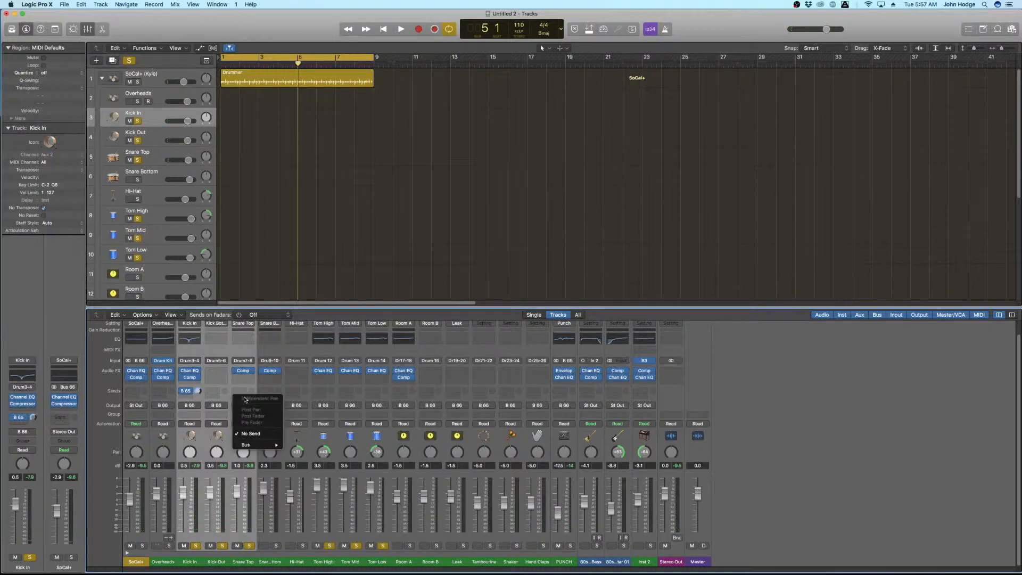
mouse_move(248, 446)
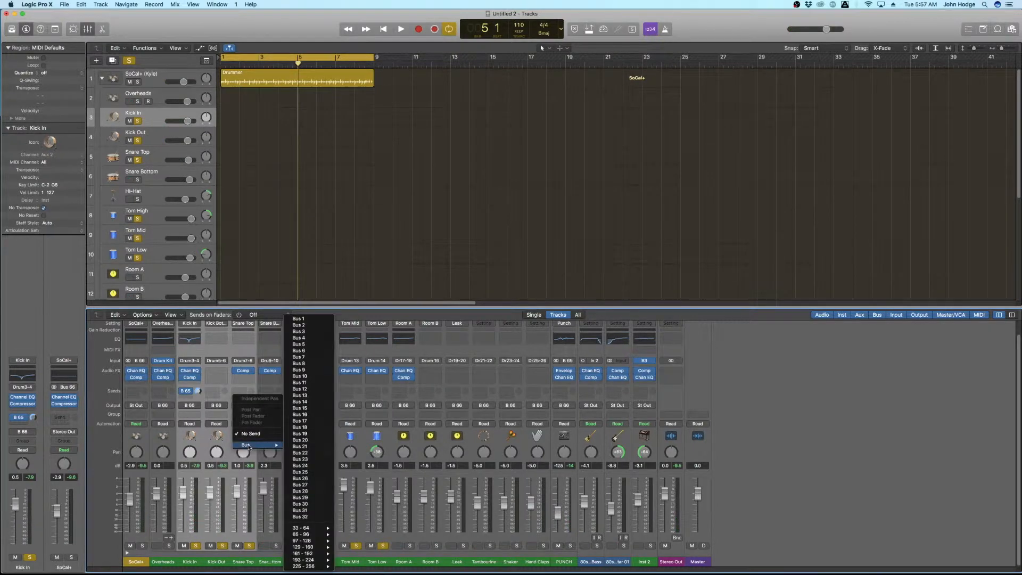
left_click(303, 319)
double_click(672, 563)
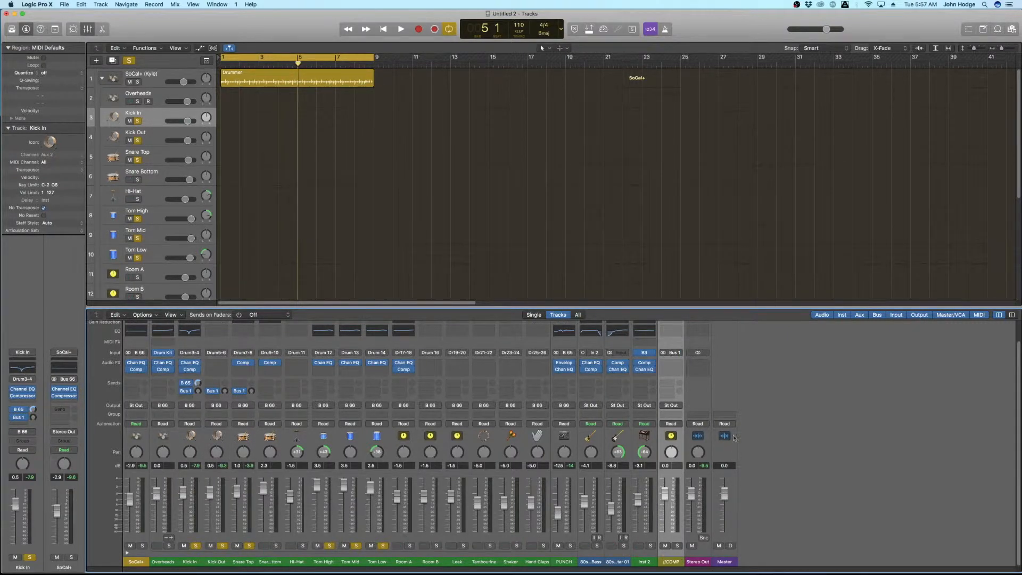
- Insert a Compressor on the //COMP channel and load its FET Live Drums preset
left_click(679, 363)
mouse_move(694, 379)
left_click(759, 381)
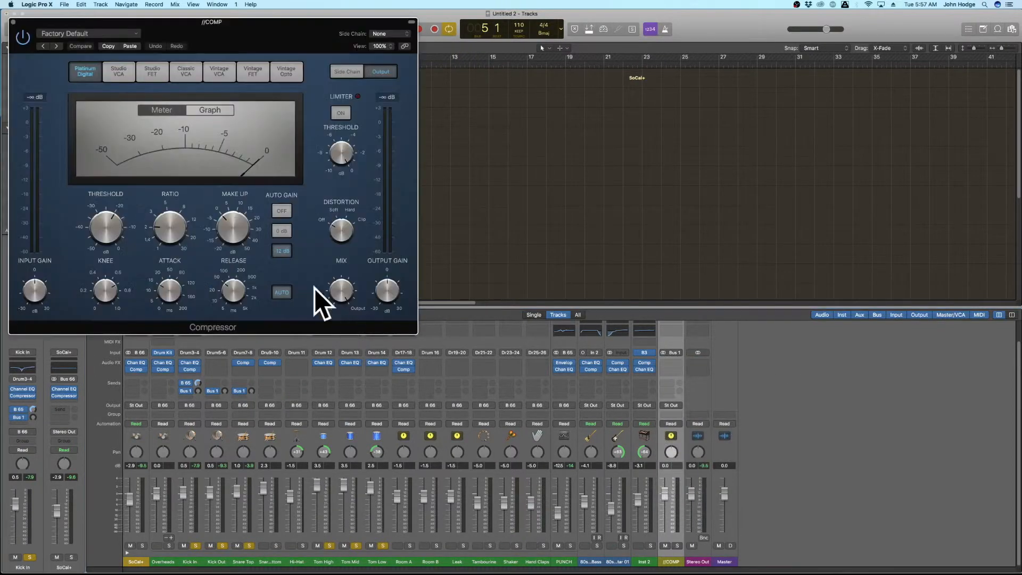
left_click(80, 34)
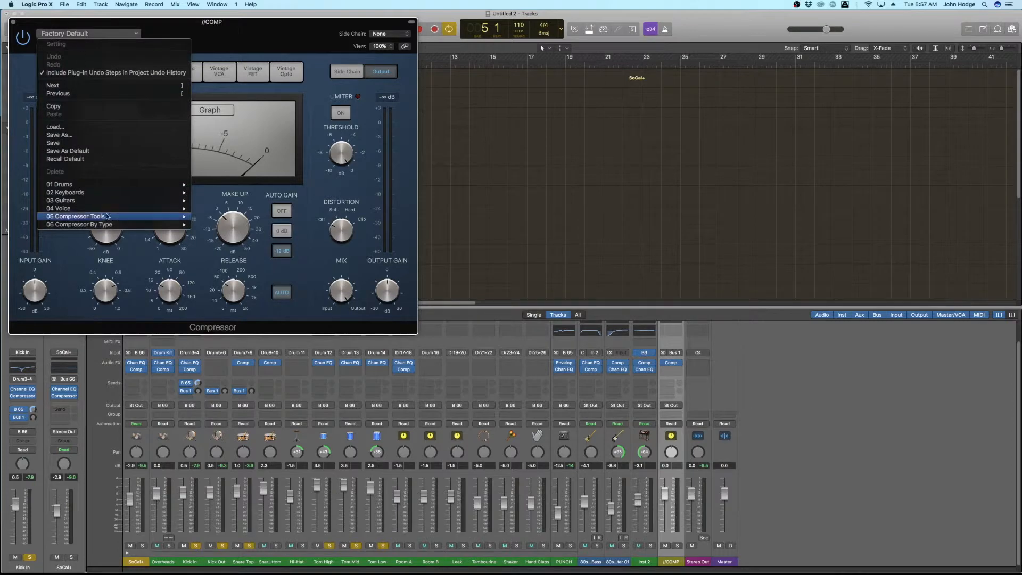
mouse_move(118, 187)
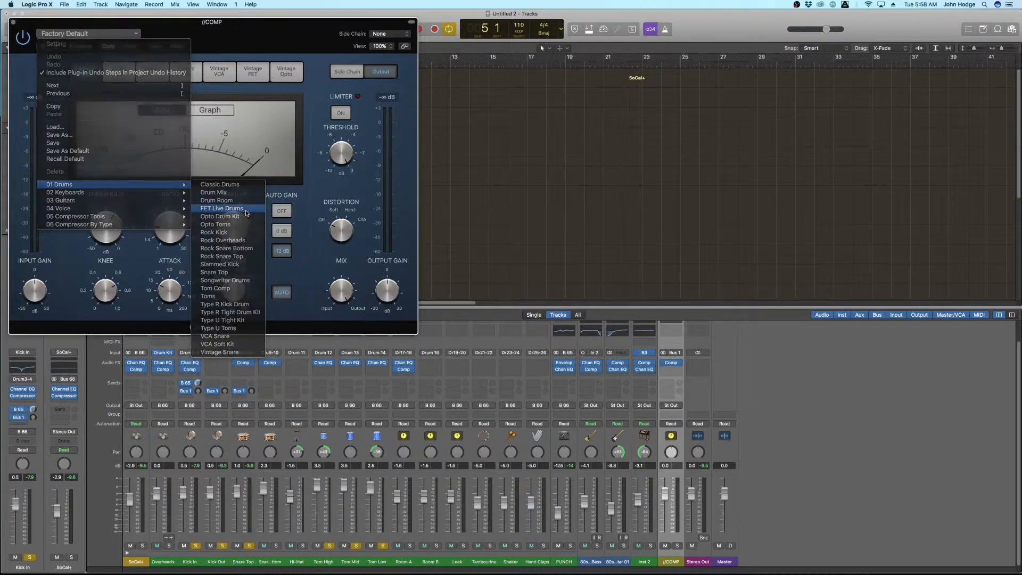
left_click(246, 210)
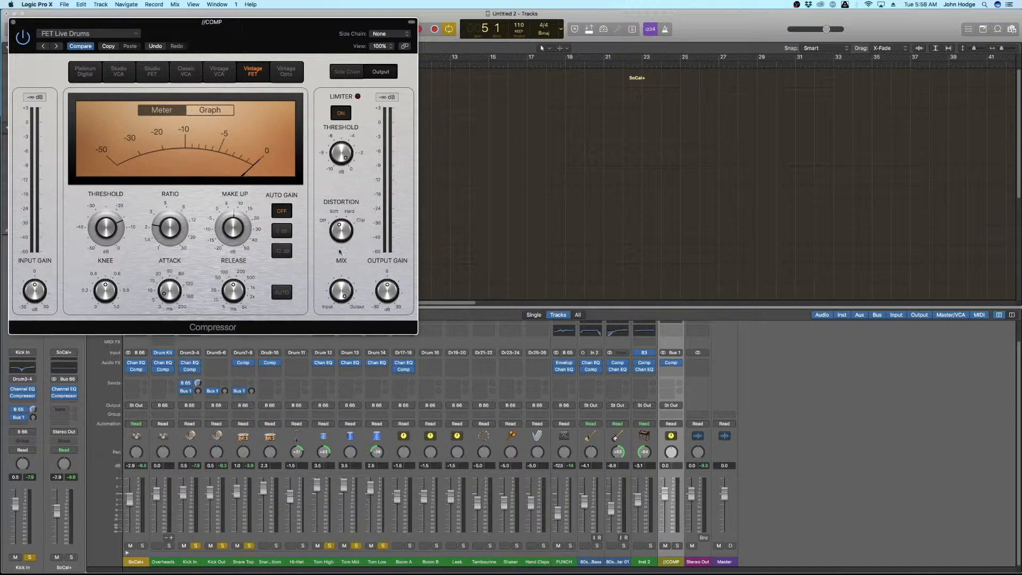
- Turn on automatic release and slightly raise the ratio in the //COMP channel's Compressor
mouse_move(171, 261)
left_click(277, 294)
left_click_drag(172, 230, 177, 222)
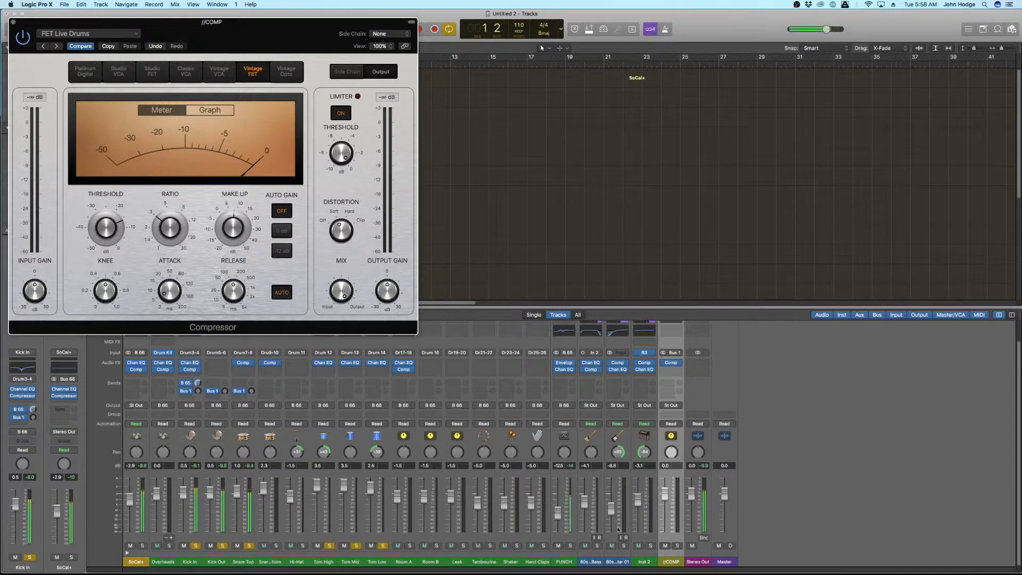
- Set the Kick In channel's Bus 1 send level to 0.0 dB
left_click(244, 392)
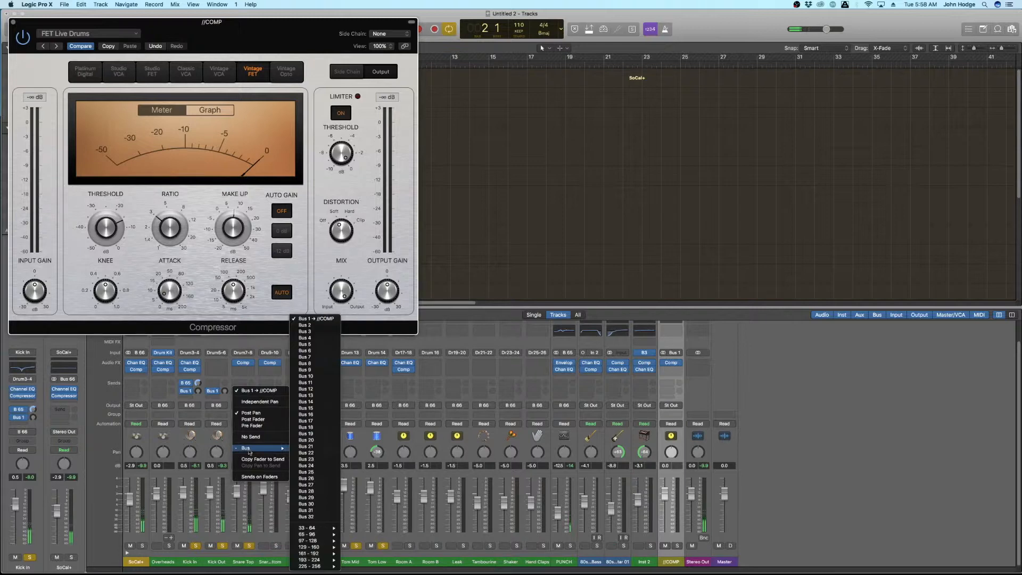
left_click(217, 409)
left_click(198, 392)
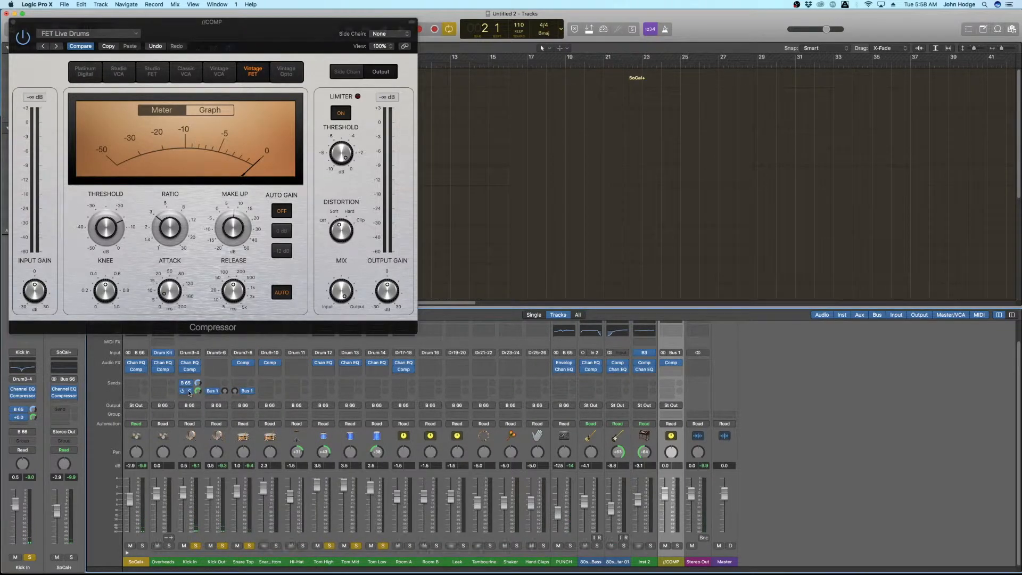
- Switch the Kick In and Kick Out Bus 1 sends to Pre Fader and set the Snare Top send to 0.0 dB
left_click(189, 392)
left_click(223, 397)
left_click(217, 394)
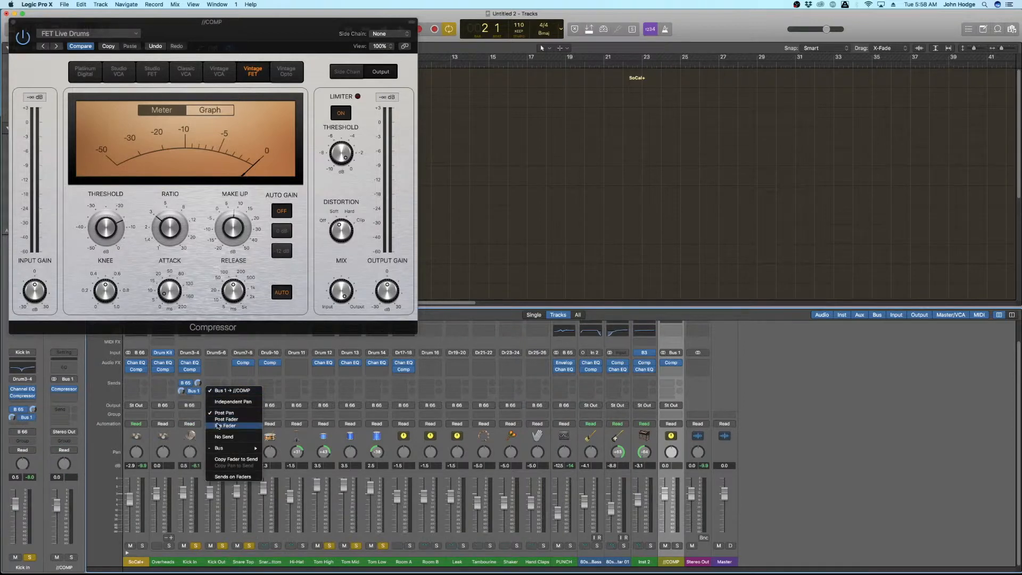
left_click(242, 397)
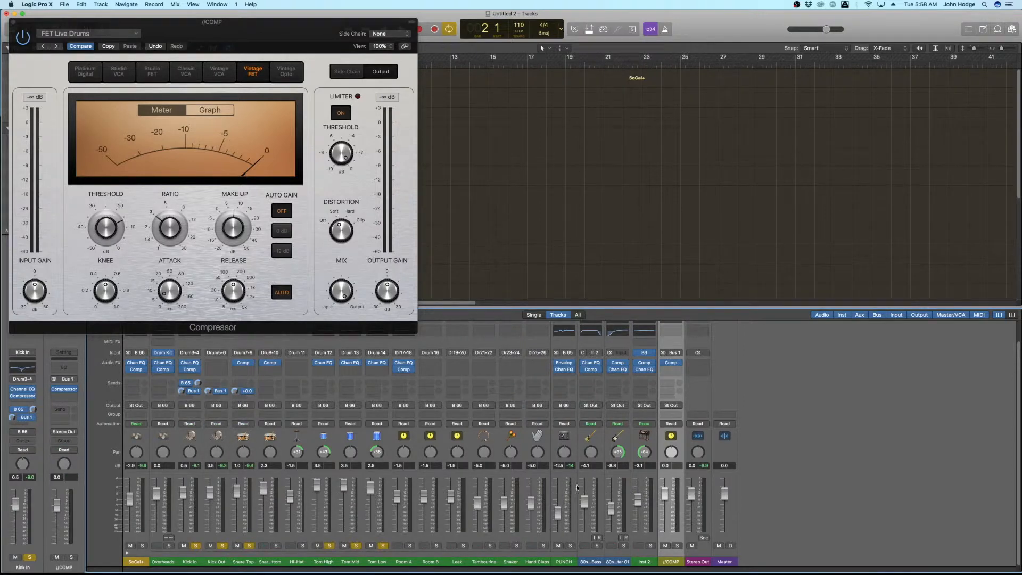
- During playback, slightly lower the make-up gain in the //COMP Compressor and pull the //COMP fader fully down
key("space")
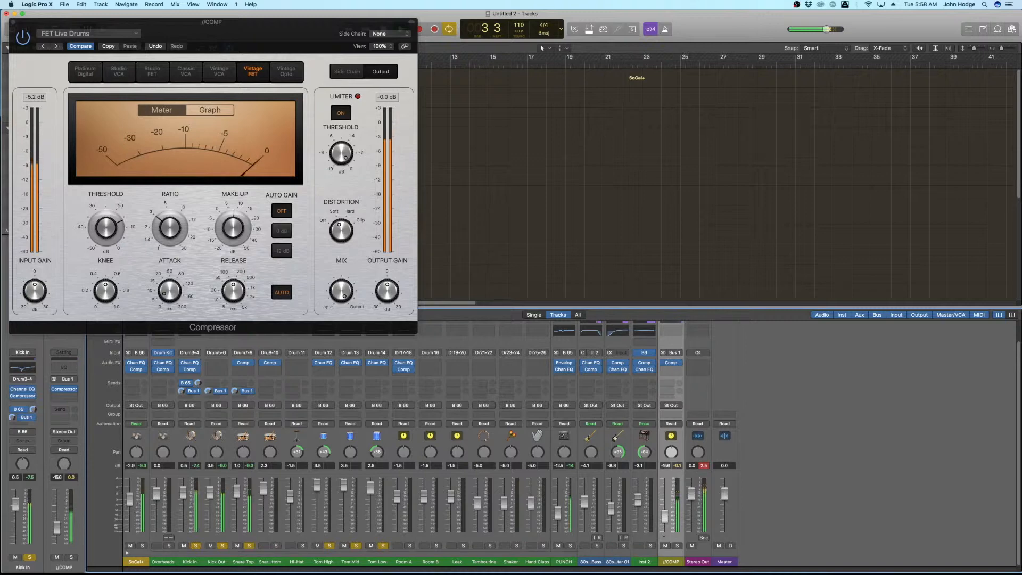
left_click_drag(233, 229, 232, 236)
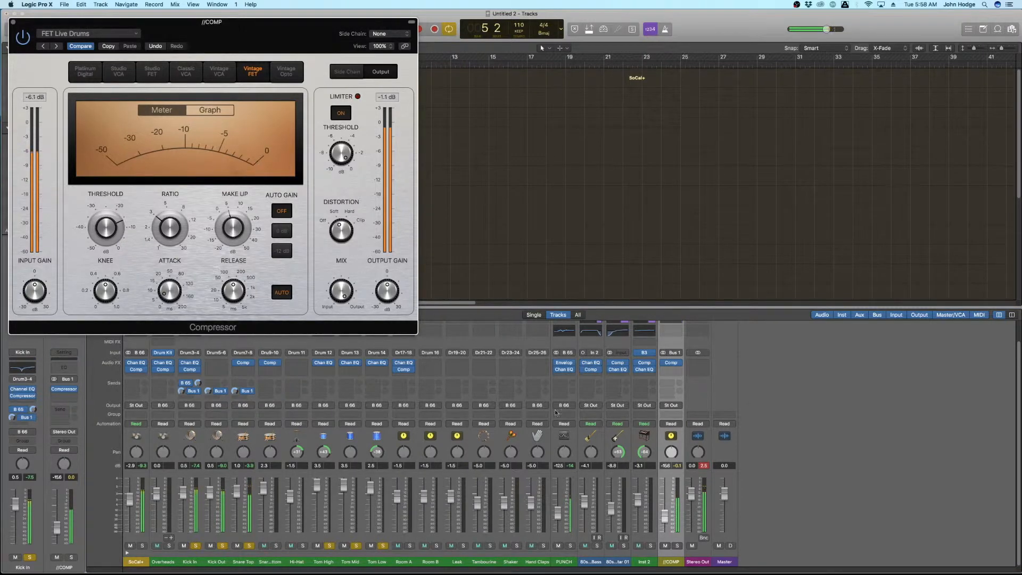
left_click_drag(665, 516, 664, 536)
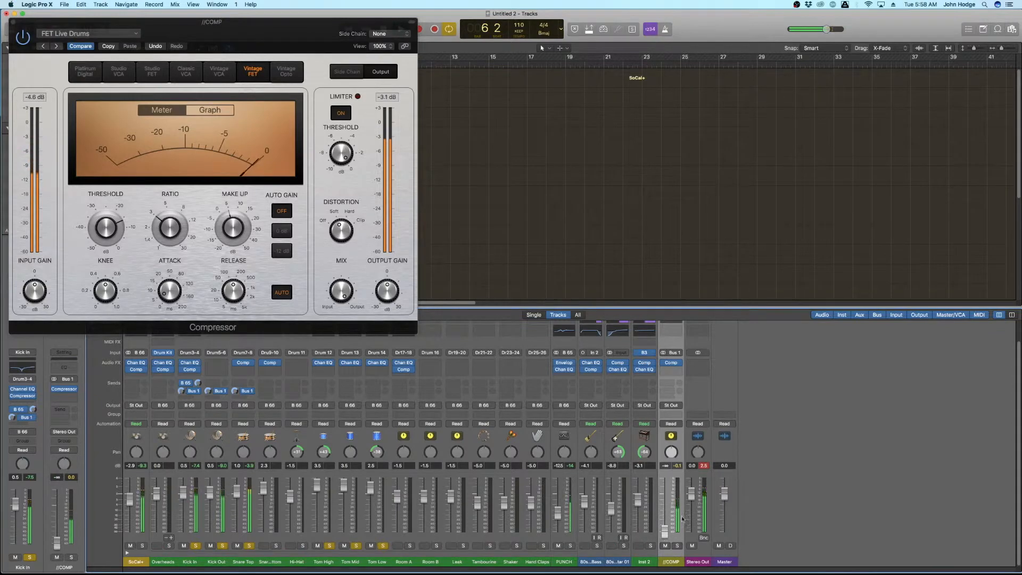
left_click(705, 466)
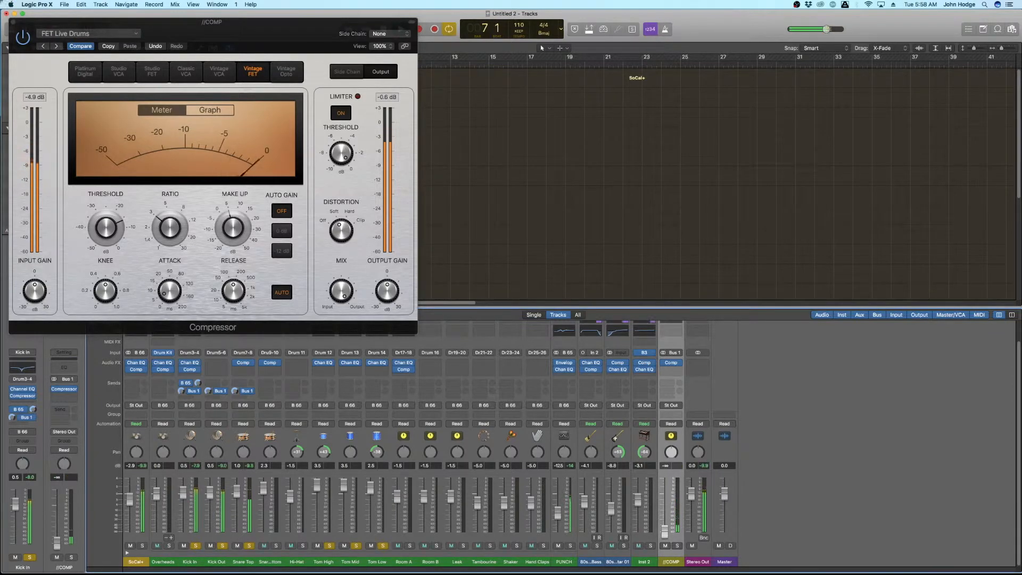
- Close the Compressor plug-in window and hide the Library
left_click(13, 22)
left_click(13, 26)
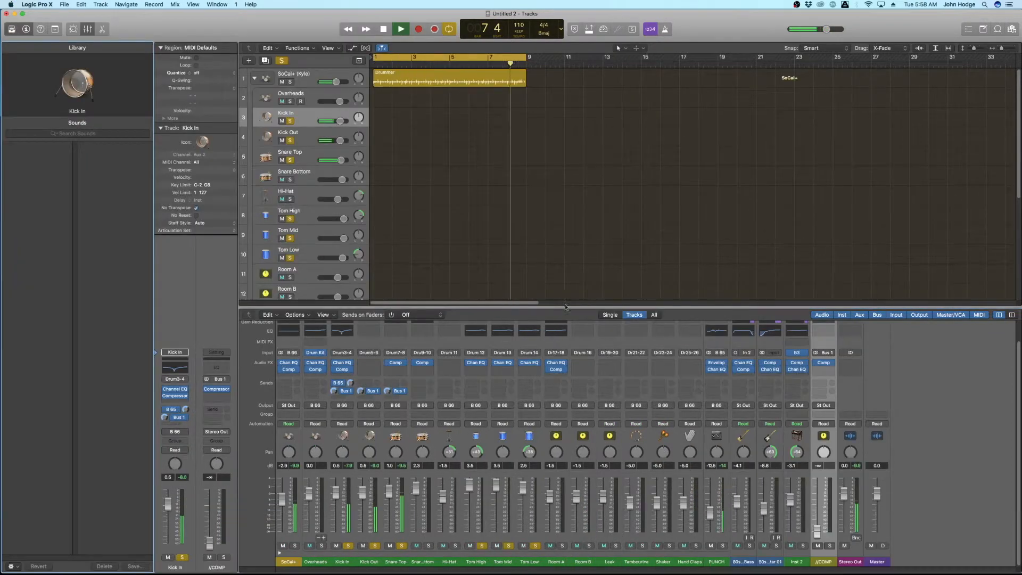
key("y")
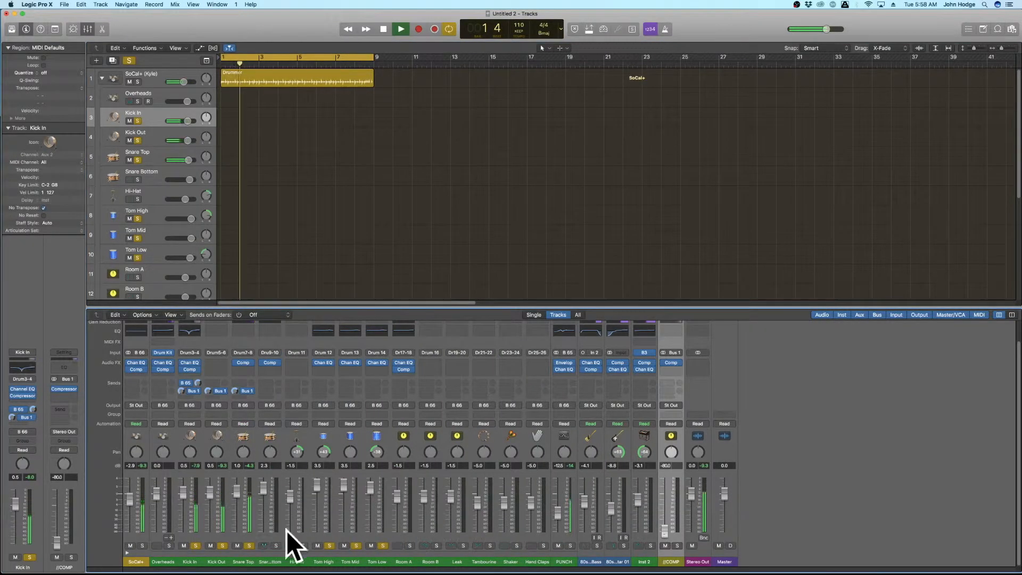
- Replace the individual drum channel solos with solos on SoCal+ and //COMP, and raise the //COMP fader to about -12.2 dB
left_click_drag(195, 547, 382, 548)
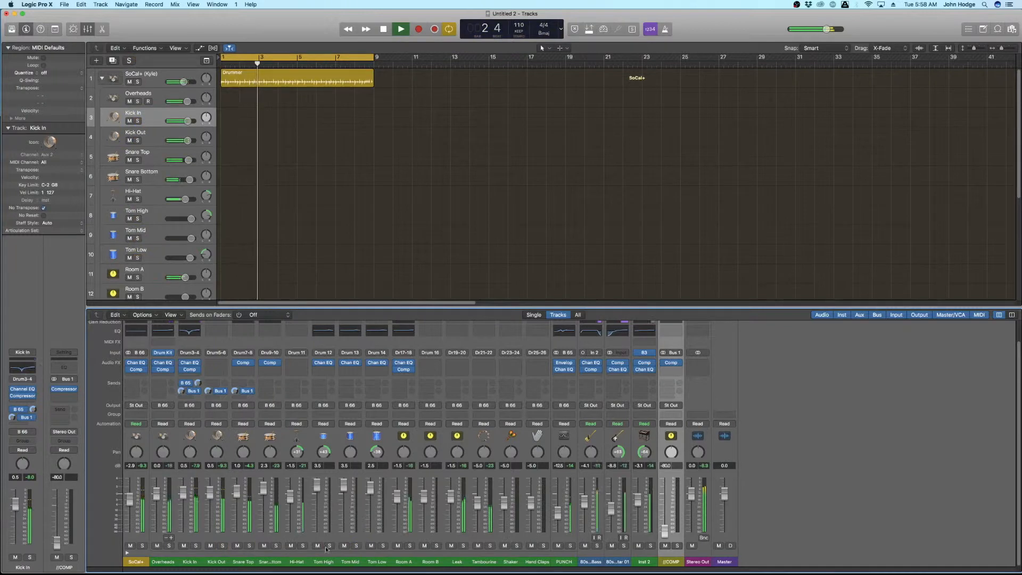
left_click(142, 546)
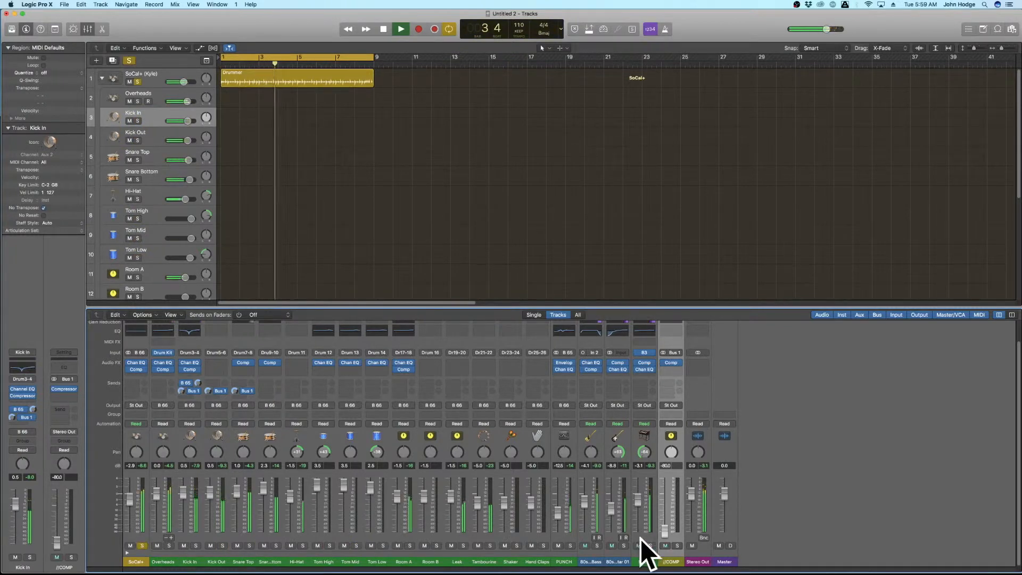
left_click_drag(665, 531, 665, 514)
left_click(677, 546)
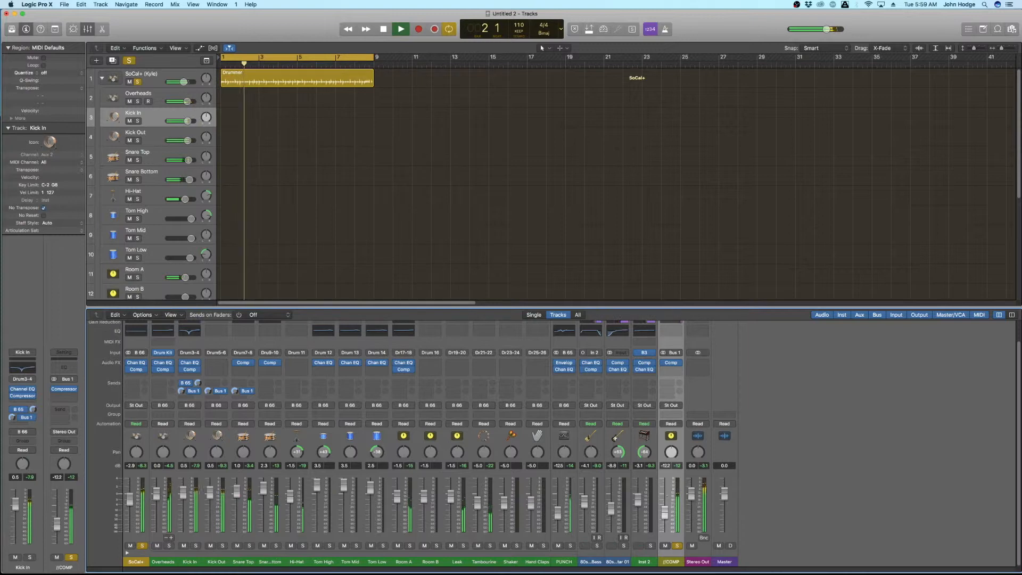
- Toggle the //COMP channel's mute during playback to compare the soloed drums with and without parallel compression
left_click(665, 546)
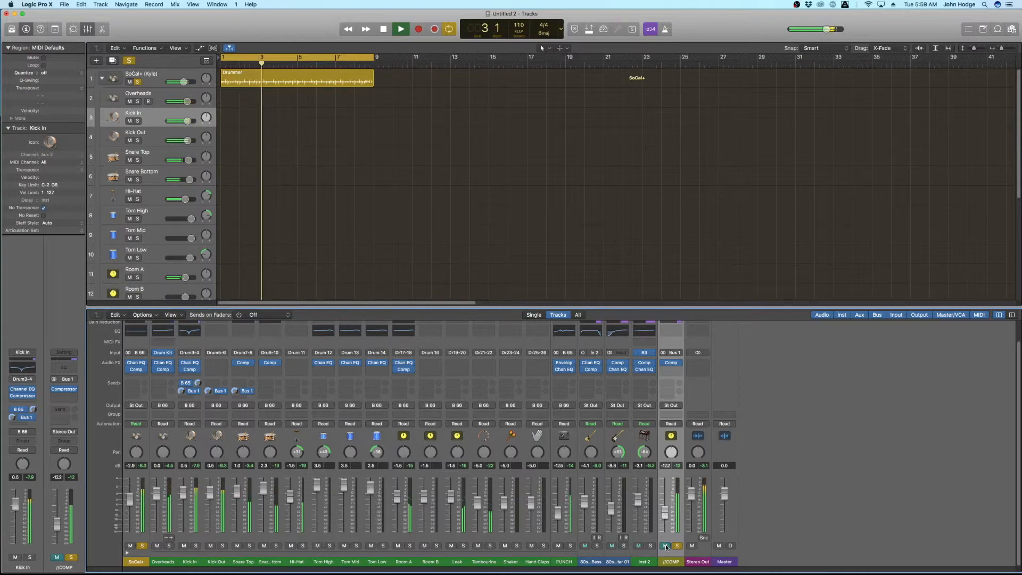
left_click(665, 546)
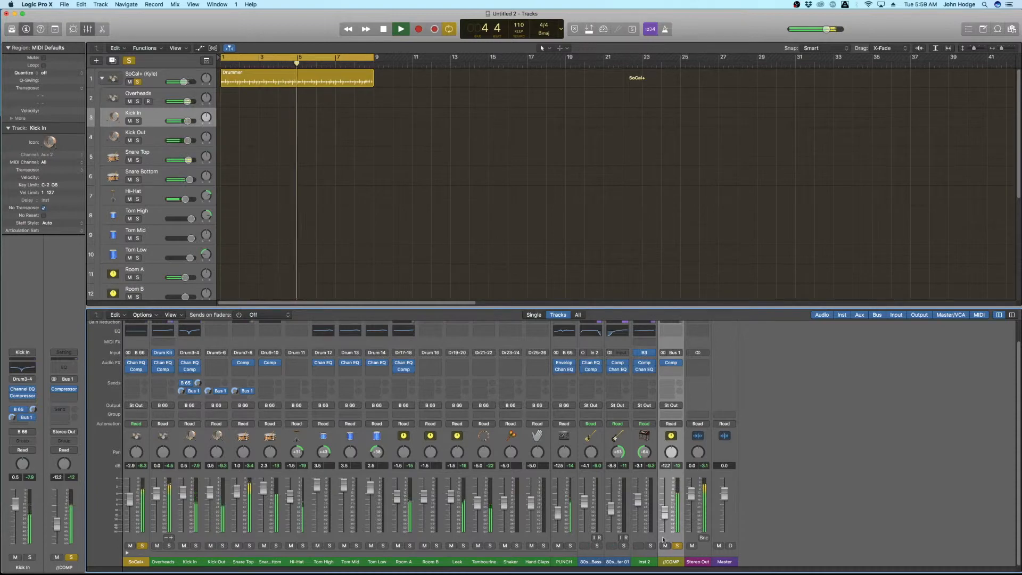
left_click(667, 546)
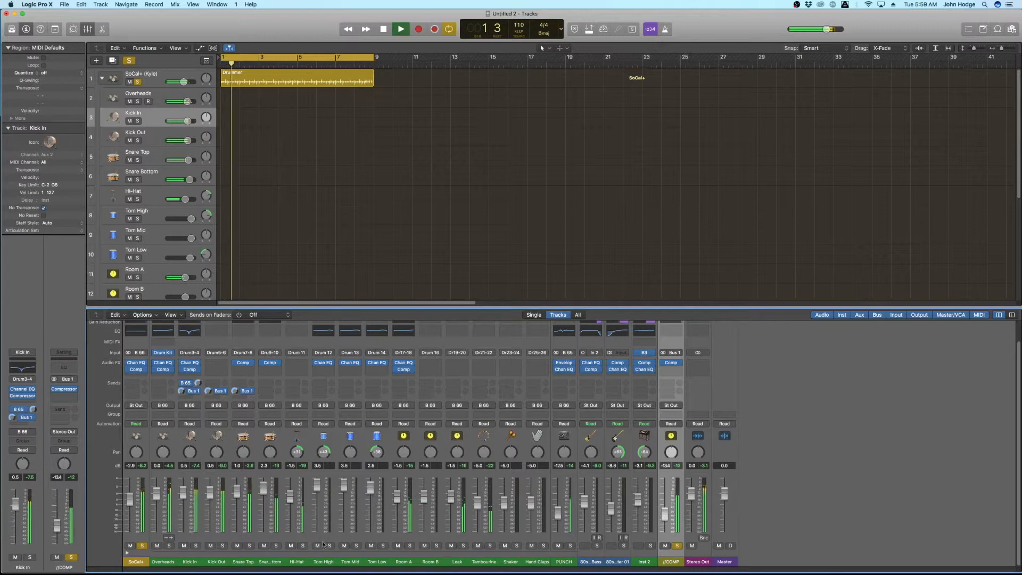
- Collapse the SoCal+ drum stack, stop playback and turn off the solos on //COMP and SoCal+
left_click(128, 553)
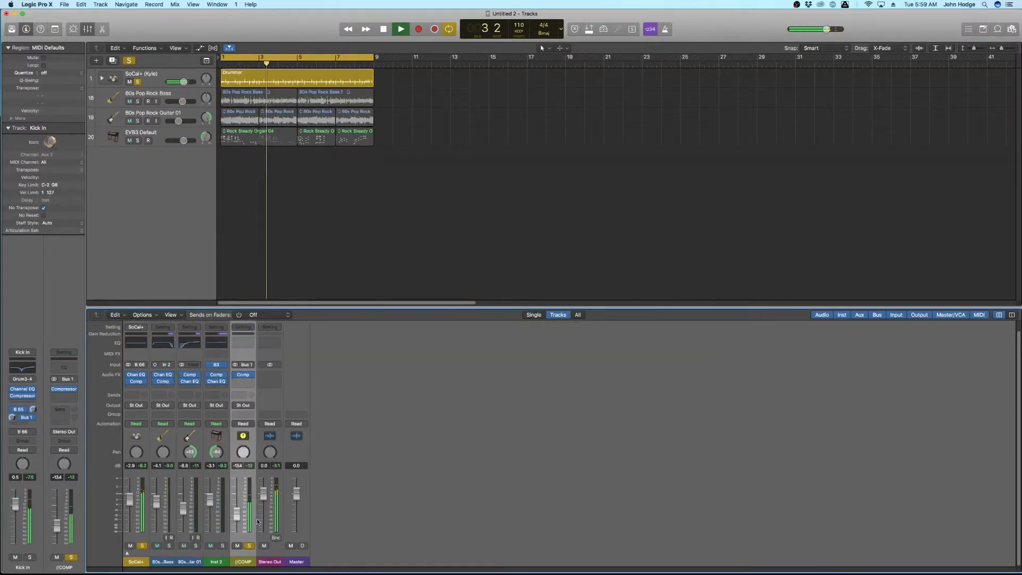
left_click(249, 546)
key("space")
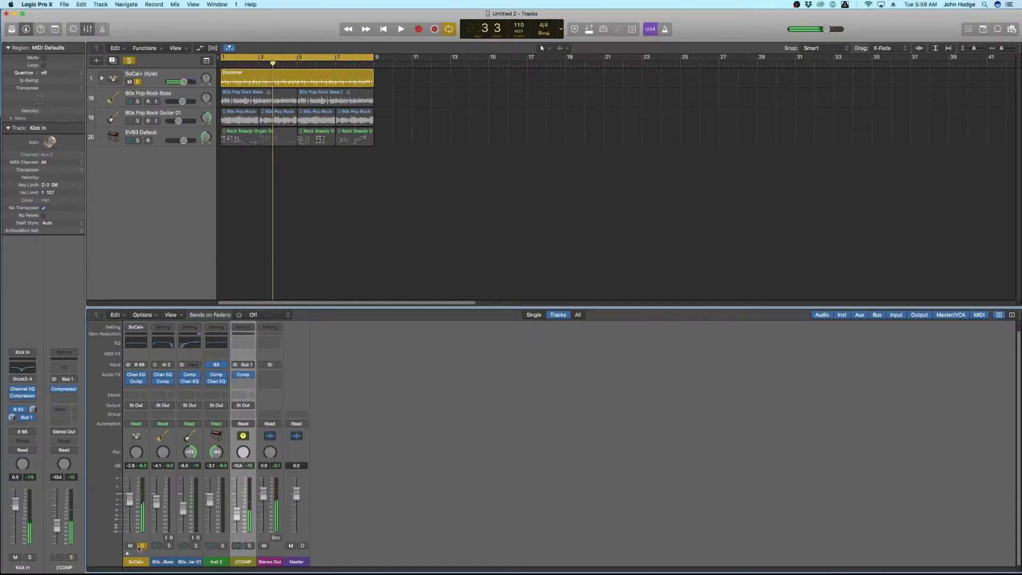
left_click(141, 546)
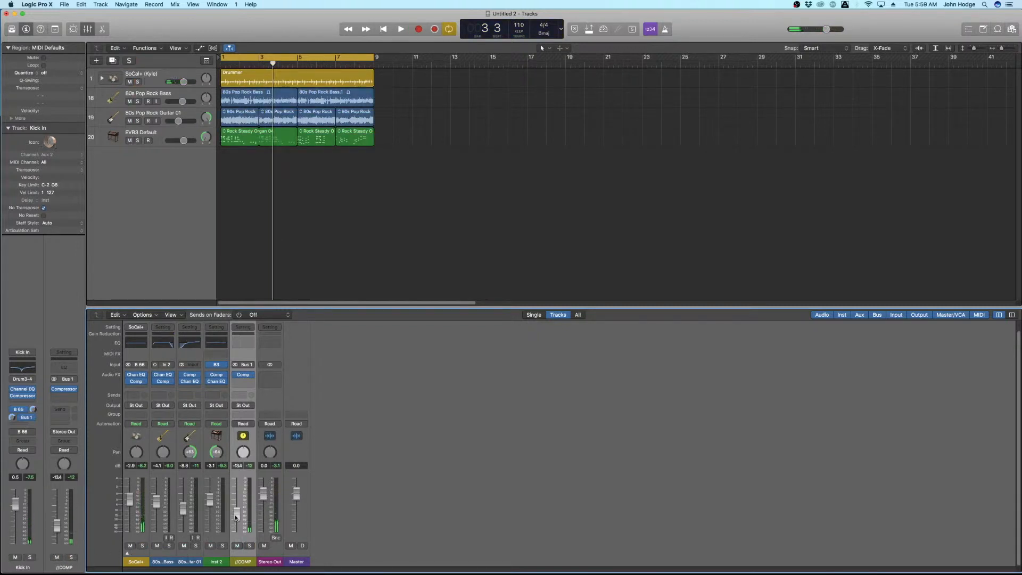
- Play the full mix and toggle the //COMP channel's mute to compare it with and without parallel compression
key("space")
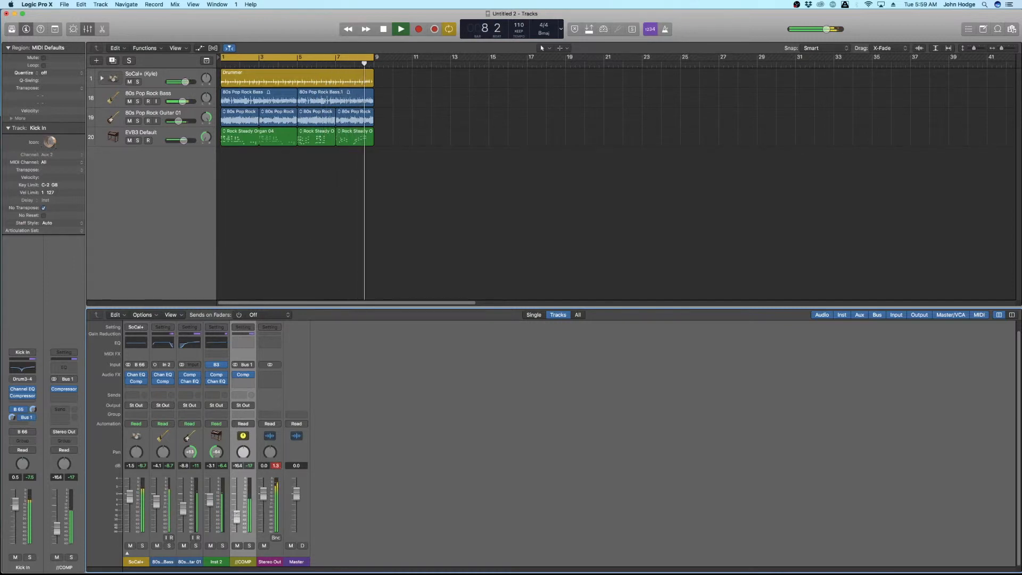
left_click(238, 545)
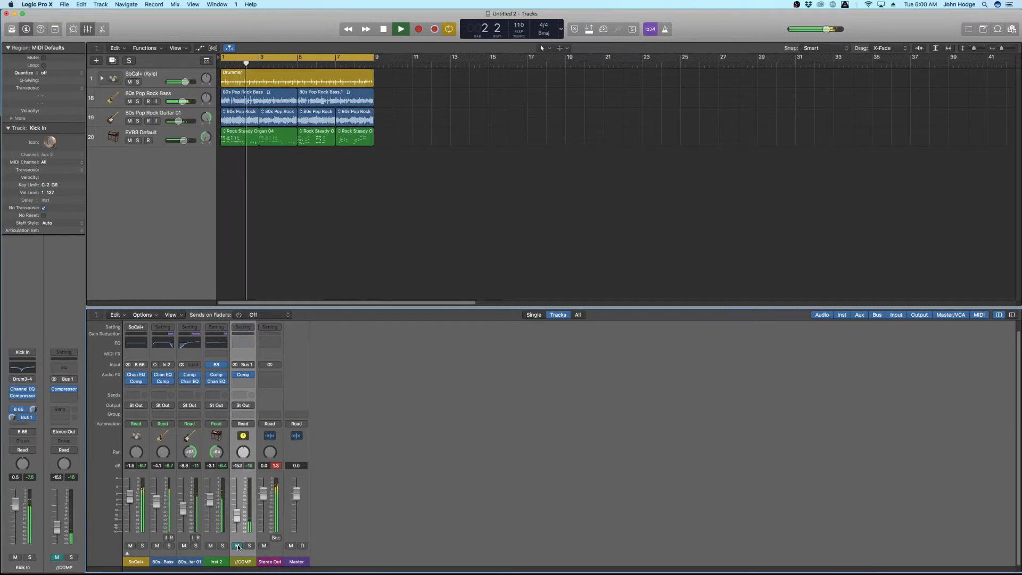
left_click(238, 546)
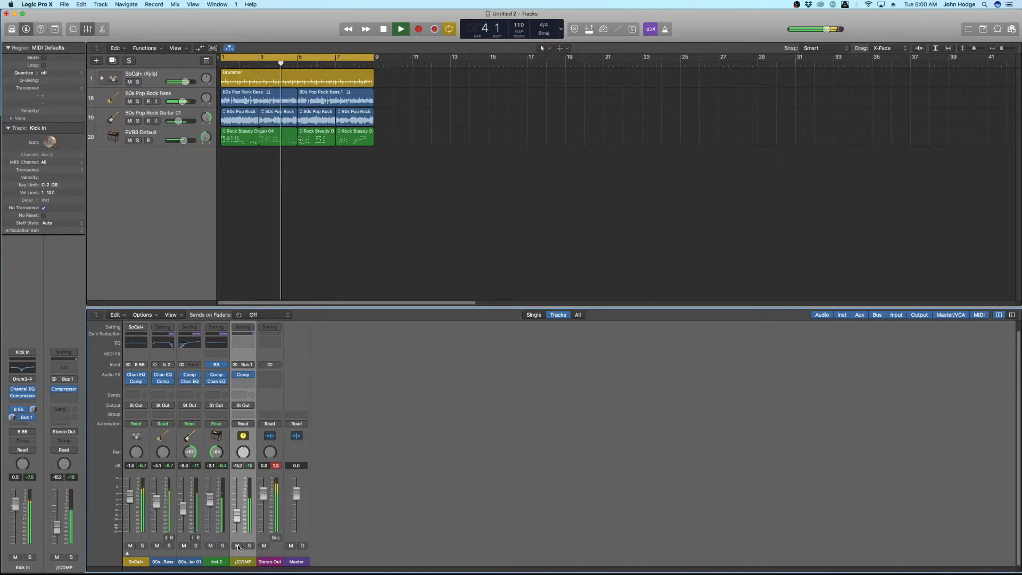
left_click(237, 545)
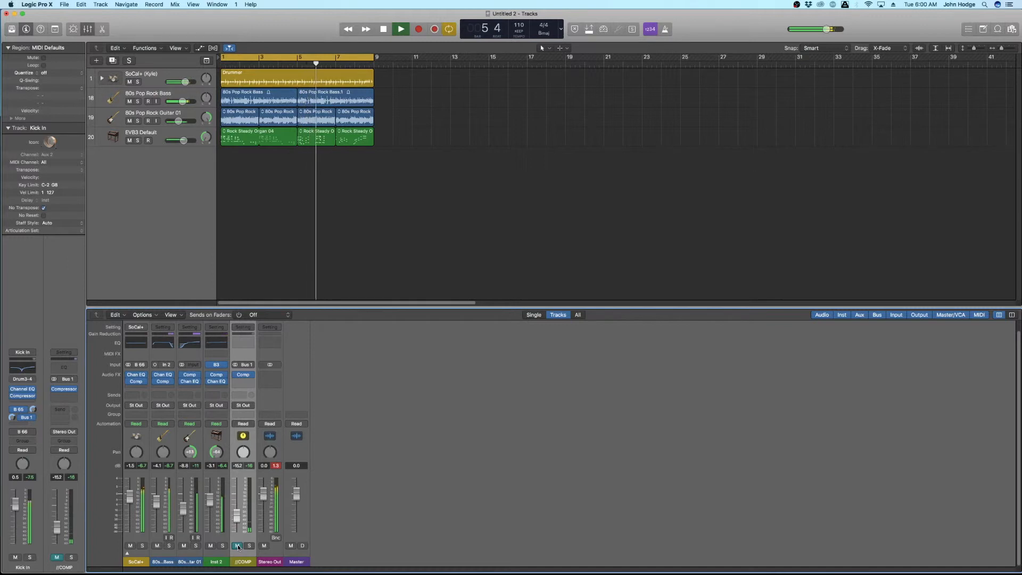
left_click(238, 545)
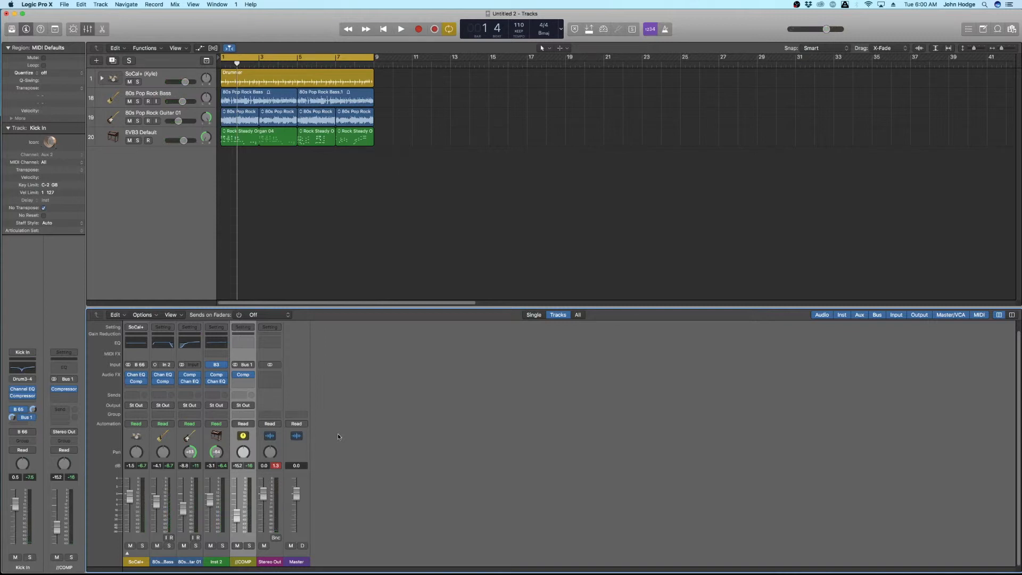
- Expand the SoCal+ drum stack, look over its individual channel strips and sends, and collapse it again
left_click(129, 555)
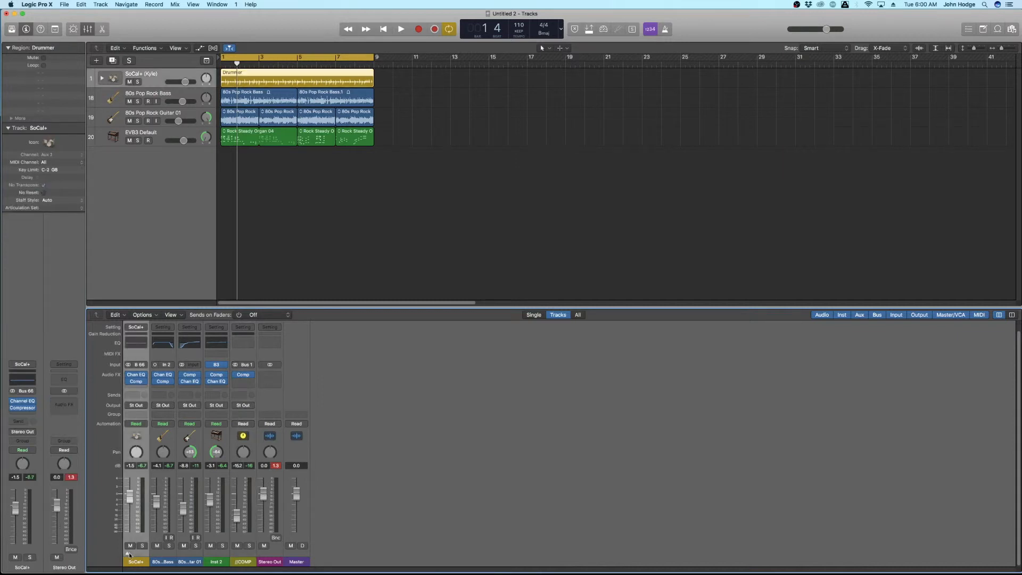
left_click(129, 555)
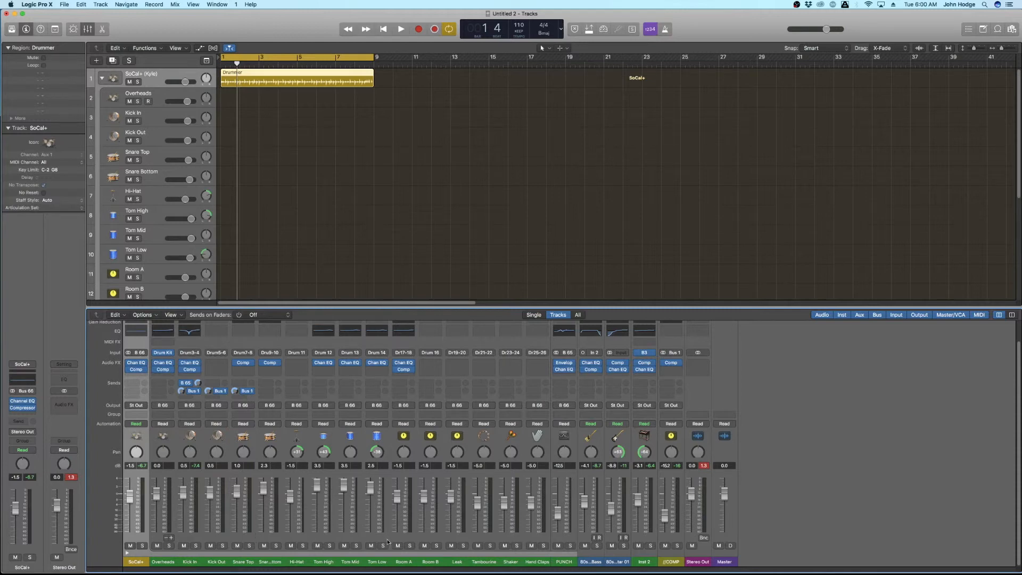
scroll(233, 432, "up", 3)
scroll(392, 563, "down", 3)
scroll(372, 548, "up", 3)
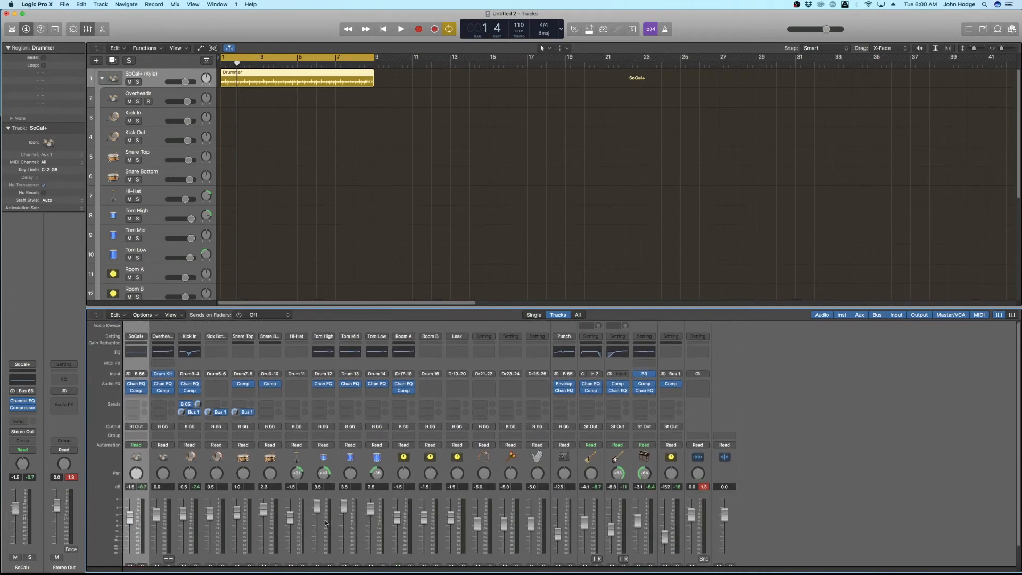
scroll(326, 523, "down", 3)
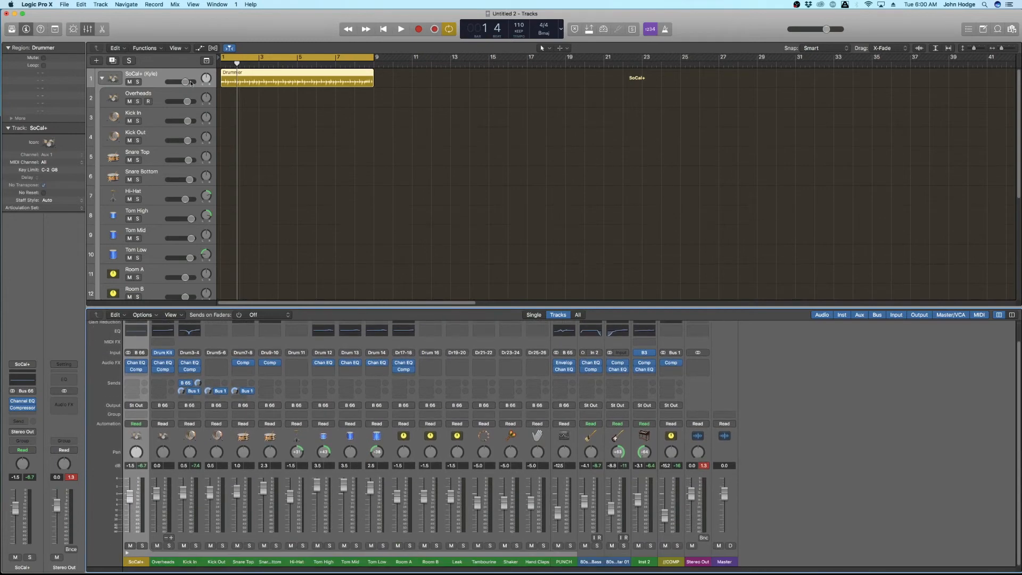
left_click(103, 79)
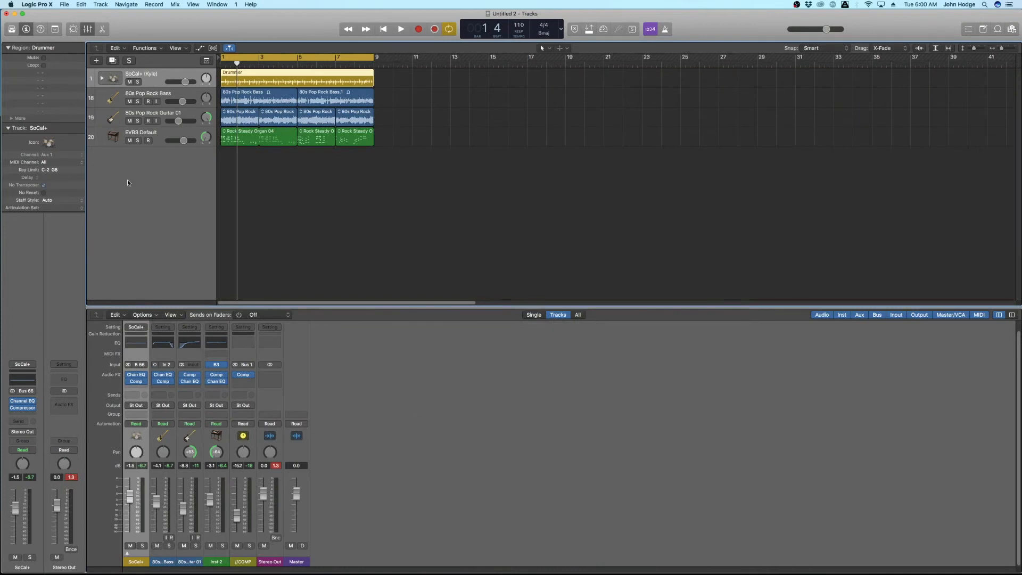